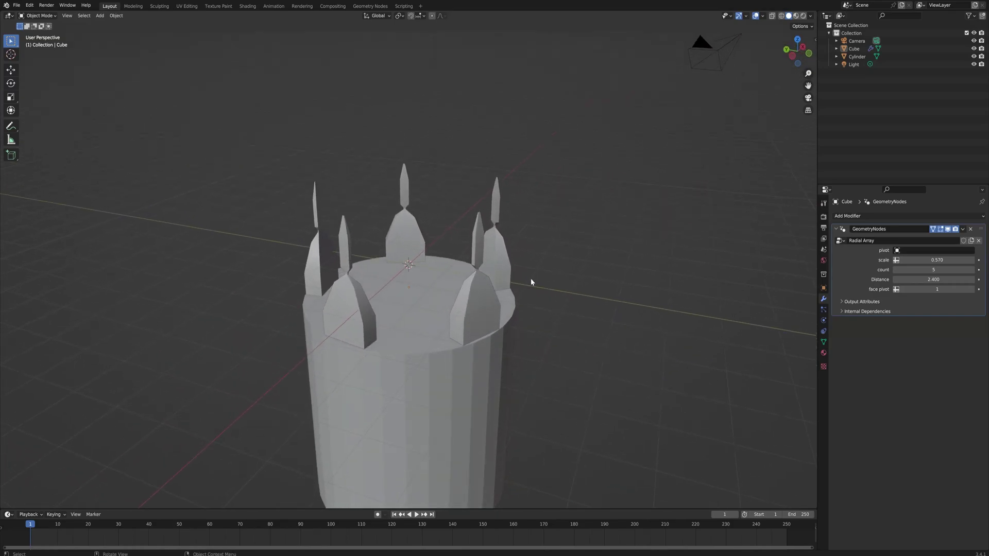
Set the arrayed spikes' radial array to scale 0.560, count 9 and distance 5.430, with face pivot at 0
{"action": "left_click", "coordinate": [481, 295]}
{"action": "middle_click_drag", "start_coordinate": [552, 221], "coordinate": [517, 249]}
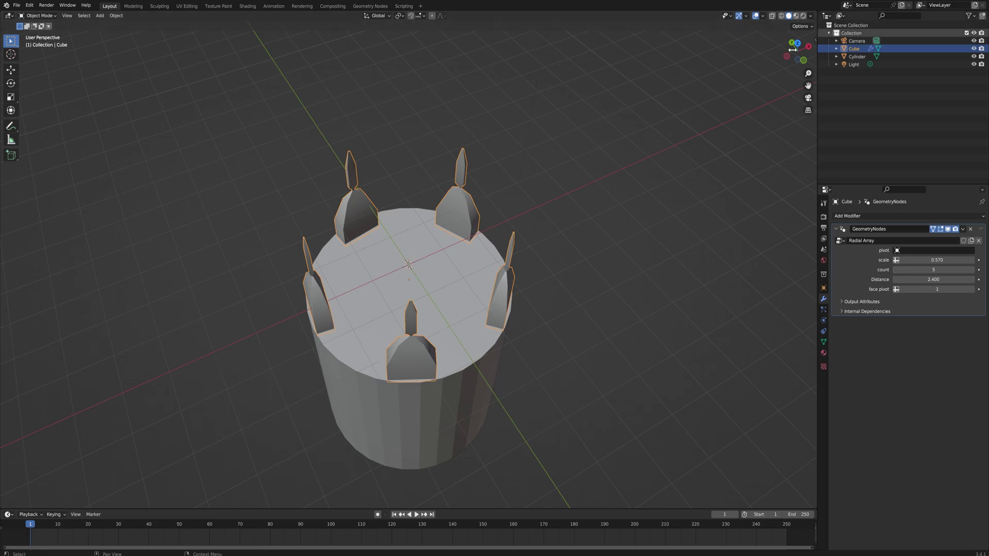
{"action": "middle_click_drag", "start_coordinate": [547, 291], "coordinate": [551, 268]}
{"action": "mouse_move", "coordinate": [935, 261]}
{"action": "left_mouse_down"}
{"action": "mouse_move", "coordinate": [953, 262]}
{"action": "mouse_move", "coordinate": [923, 269]}
{"action": "mouse_move", "coordinate": [948, 270]}
{"action": "left_mouse_up"}
{"action": "mouse_move", "coordinate": [655, 290]}
{"action": "middle_mouse_down"}
{"action": "mouse_move", "coordinate": [620, 277]}
{"action": "mouse_move", "coordinate": [649, 272]}
{"action": "middle_mouse_up"}
{"action": "left_click_drag", "start_coordinate": [934, 280], "coordinate": [967, 280]}
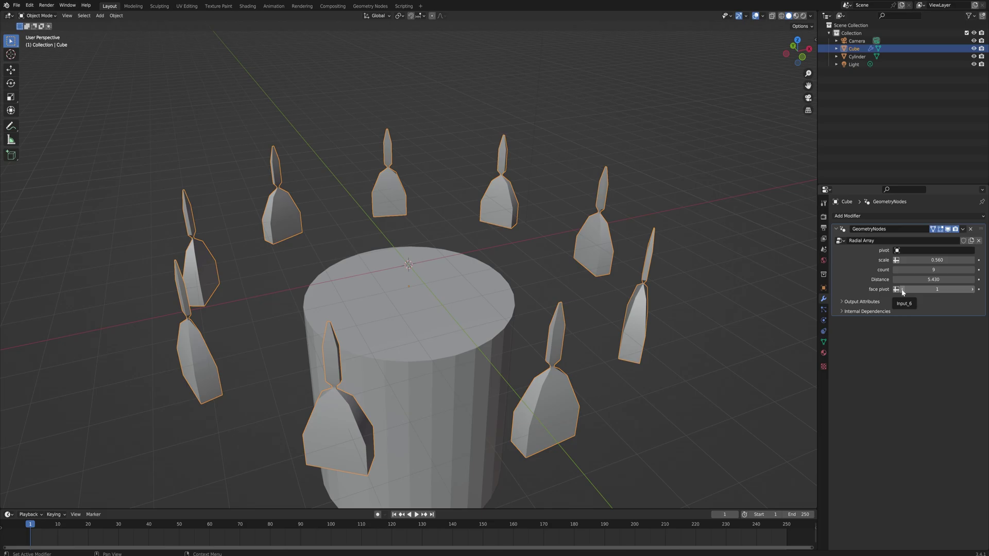
{"action": "left_click", "coordinate": [903, 290]}
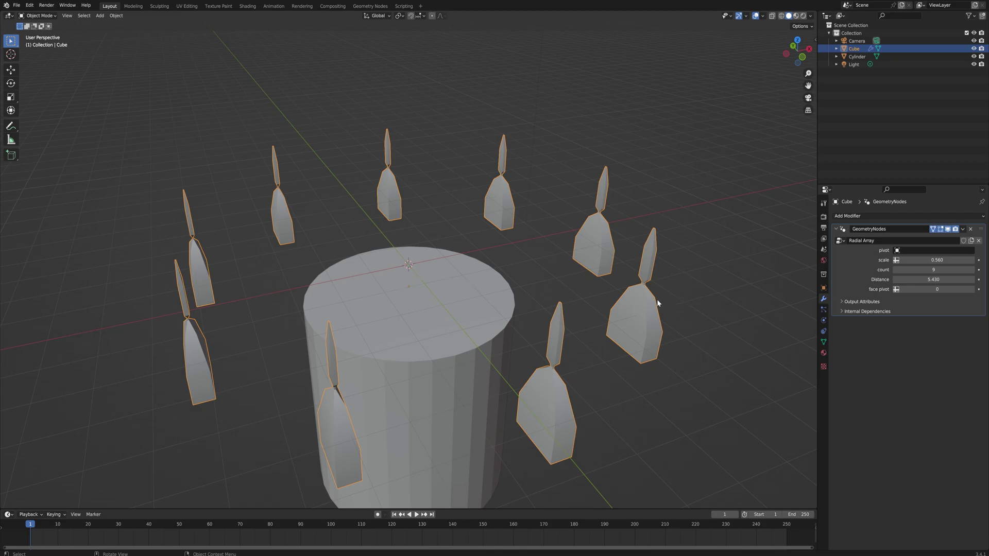
Add a UV sphere at the scene centre and assign it as the pivot of the spikes' radial array
{"action": "scroll", "coordinate": [658, 303], "scroll_direction": "down", "scroll_amount": 4}
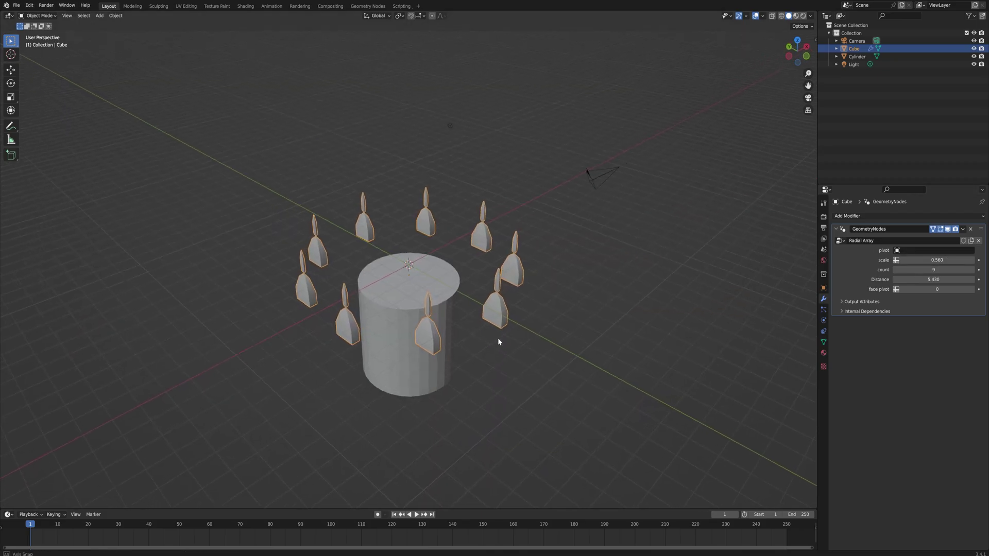
{"action": "key", "text": "shift+a"}
{"action": "mouse_move", "coordinate": [534, 309]}
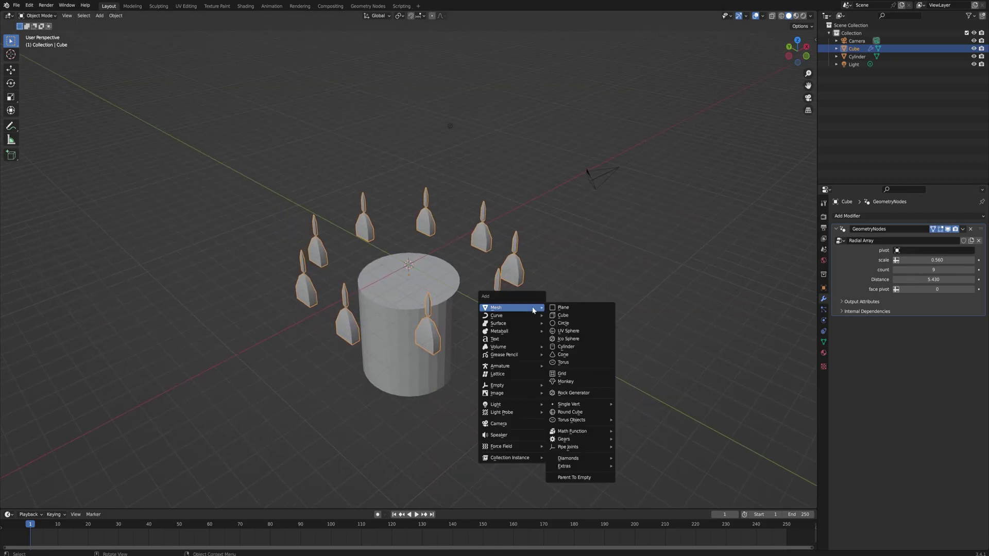
{"action": "left_click", "coordinate": [573, 332]}
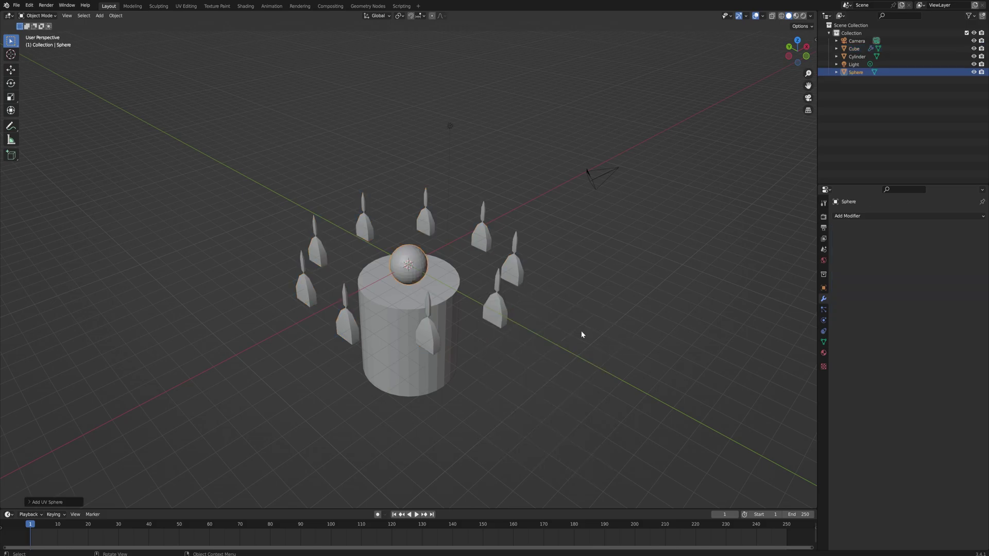
{"action": "left_click", "coordinate": [482, 313]}
{"action": "left_click", "coordinate": [935, 251]}
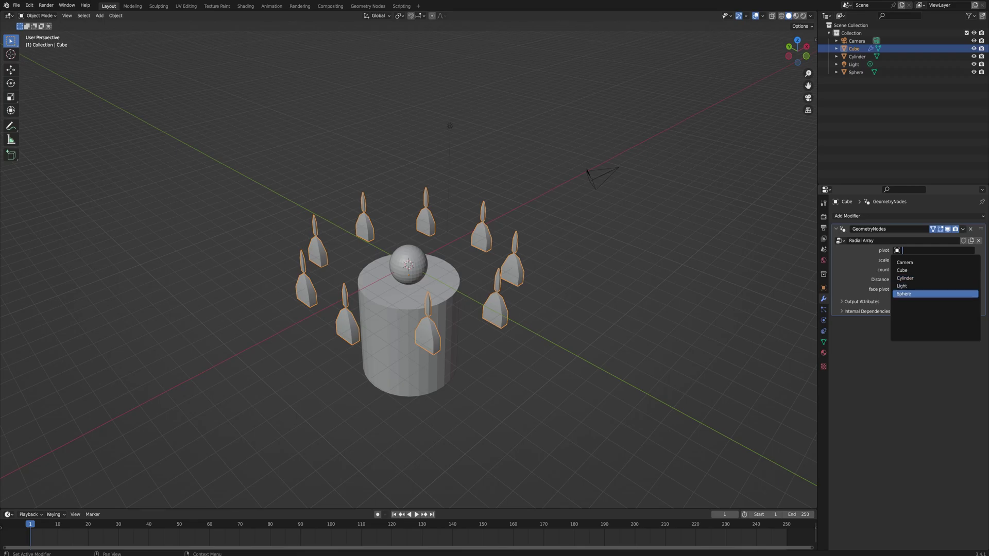
{"action": "left_click", "coordinate": [904, 294]}
Try moving and rotating the pivot sphere to test how the radial array follows it
{"action": "left_click", "coordinate": [408, 264]}
{"action": "key", "text": "g"}
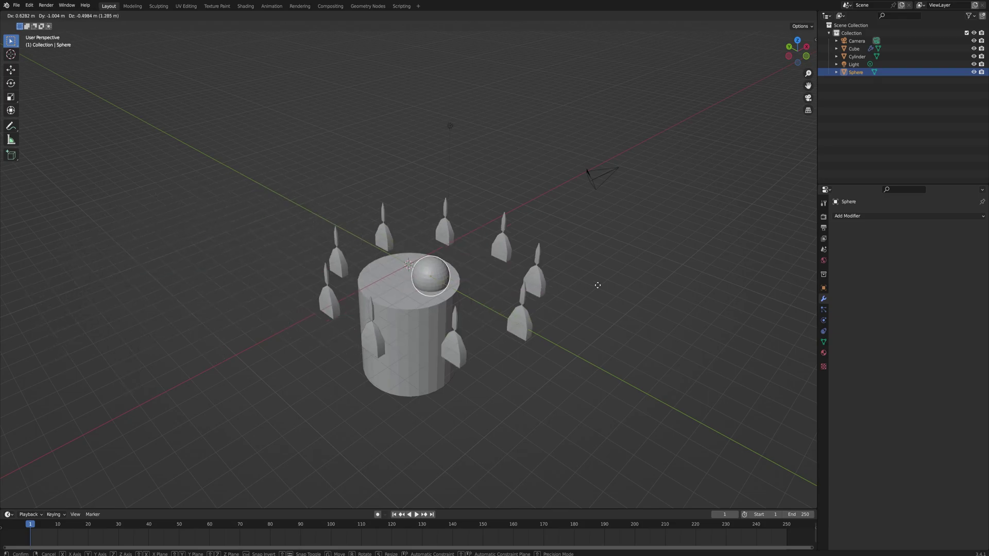
{"action": "right_click", "coordinate": [529, 232]}
{"action": "key", "text": "r"}
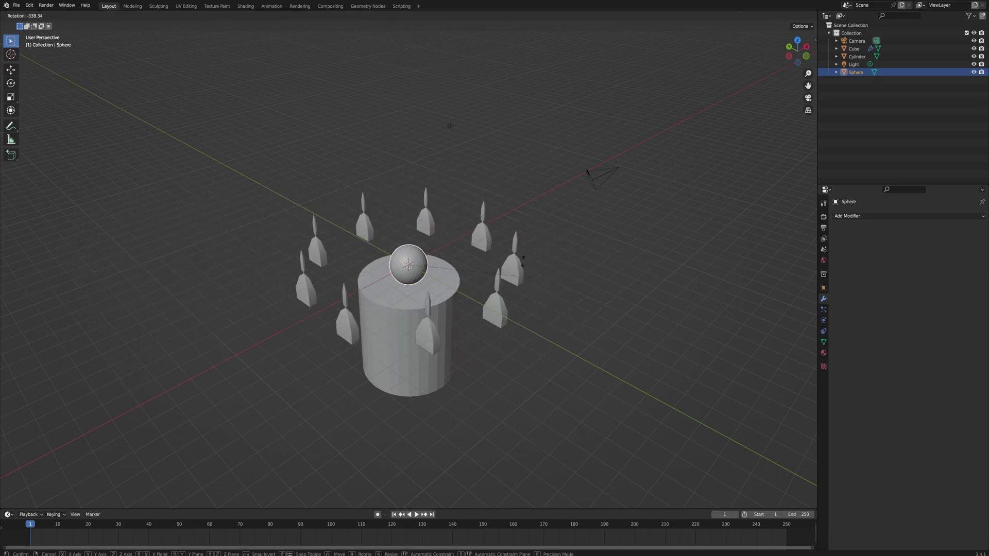
{"action": "left_click", "coordinate": [377, 327]}
Try rotating the arrayed spikes about the X axis around the pivot sphere
{"action": "left_click", "coordinate": [520, 265]}
{"action": "middle_click_drag", "start_coordinate": [525, 265], "coordinate": [505, 261]}
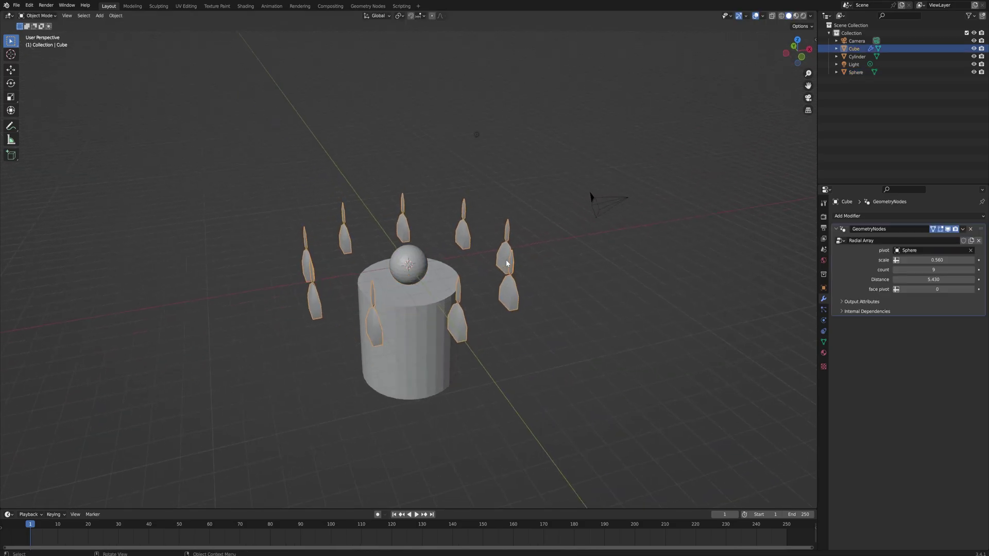
{"action": "key", "text": "r"}
{"action": "key", "text": "x"}
{"action": "left_click", "coordinate": [457, 336]}
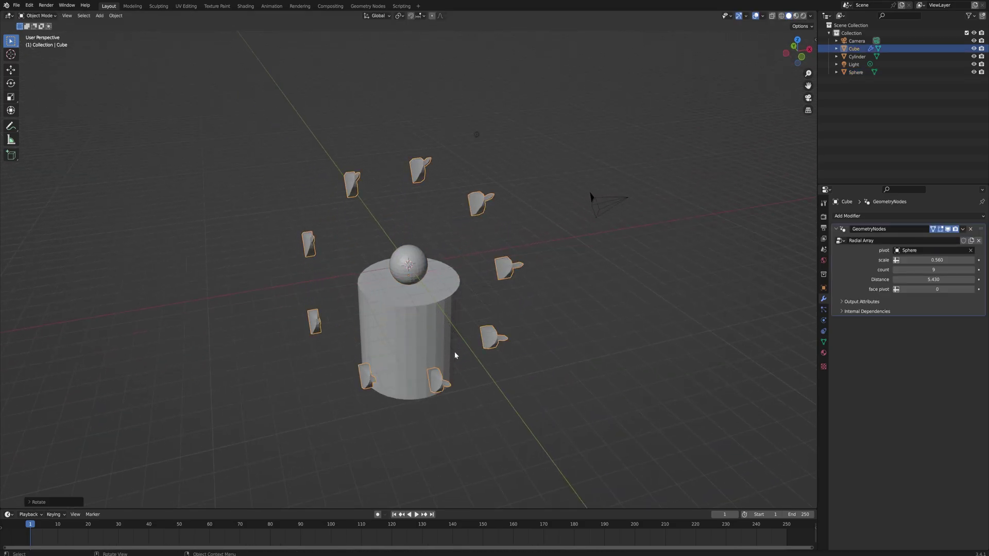
{"action": "middle_click_drag", "start_coordinate": [455, 352], "coordinate": [513, 326]}
{"action": "key", "text": "r"}
{"action": "key", "text": "x"}
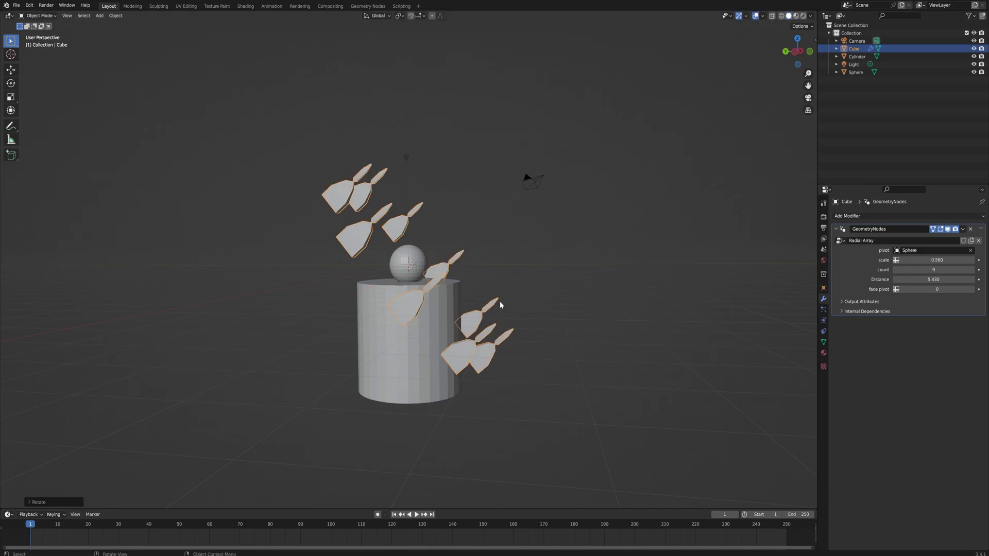
{"action": "left_click", "coordinate": [500, 302]}
{"action": "middle_click_drag", "start_coordinate": [500, 302], "coordinate": [477, 301]}
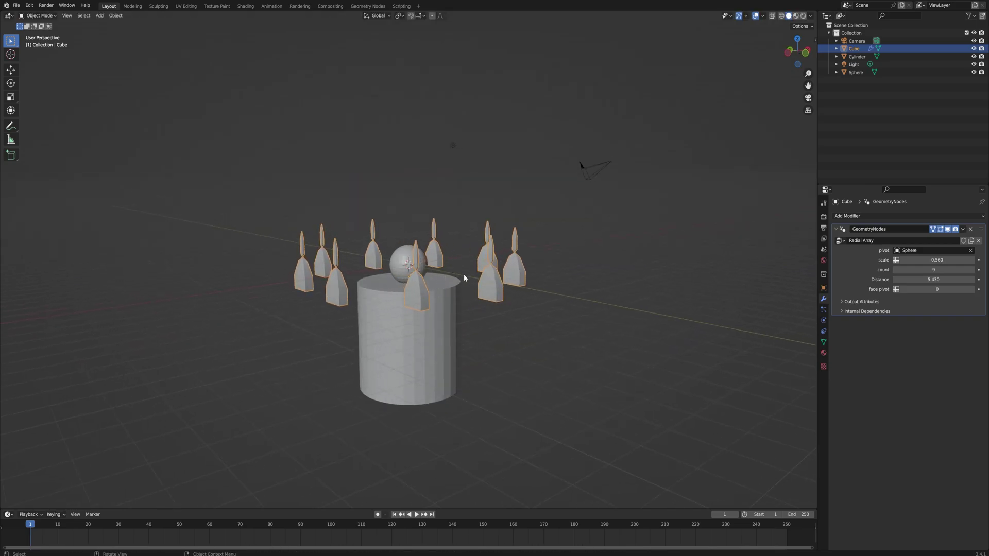
{"action": "middle_click_drag", "start_coordinate": [427, 277], "coordinate": [391, 225]}
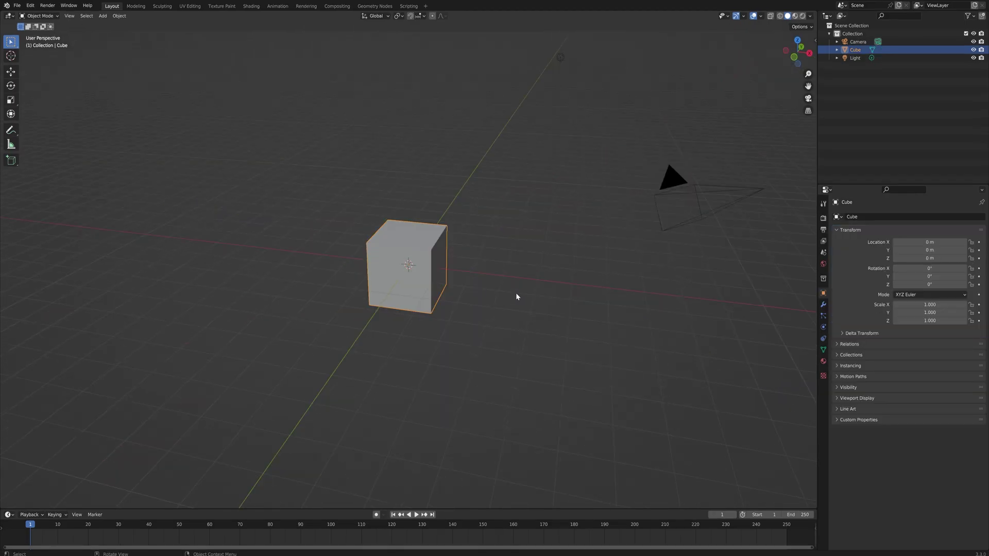
{"action": "middle_click_drag", "start_coordinate": [517, 296], "coordinate": [489, 301]}
{"action": "middle_click_drag", "start_coordinate": [441, 268], "coordinate": [394, 82]}
Create a new geometry node tree on the default cube and name it "Raidal Array"
{"action": "left_click", "coordinate": [375, 6]}
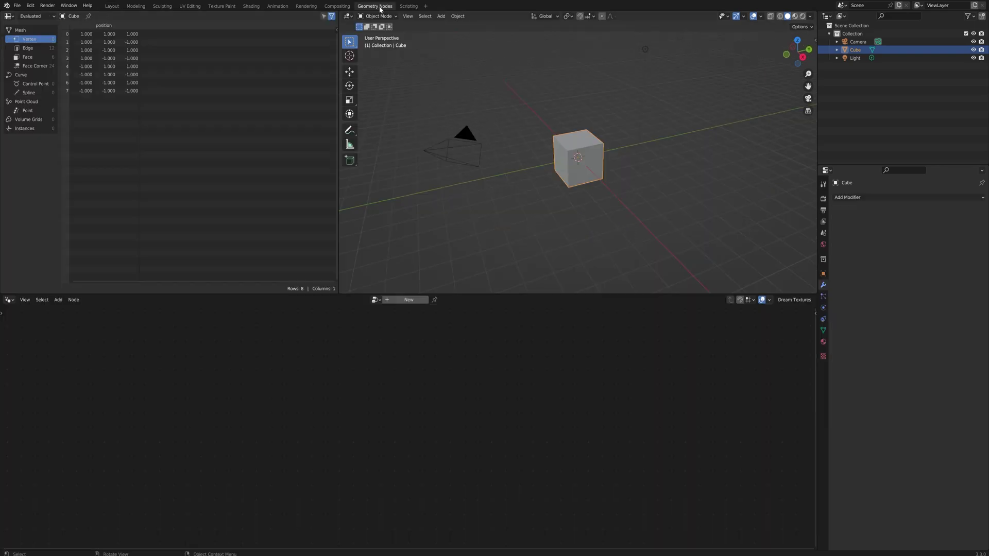
{"action": "left_click", "coordinate": [400, 302]}
{"action": "double_click", "coordinate": [402, 301]}
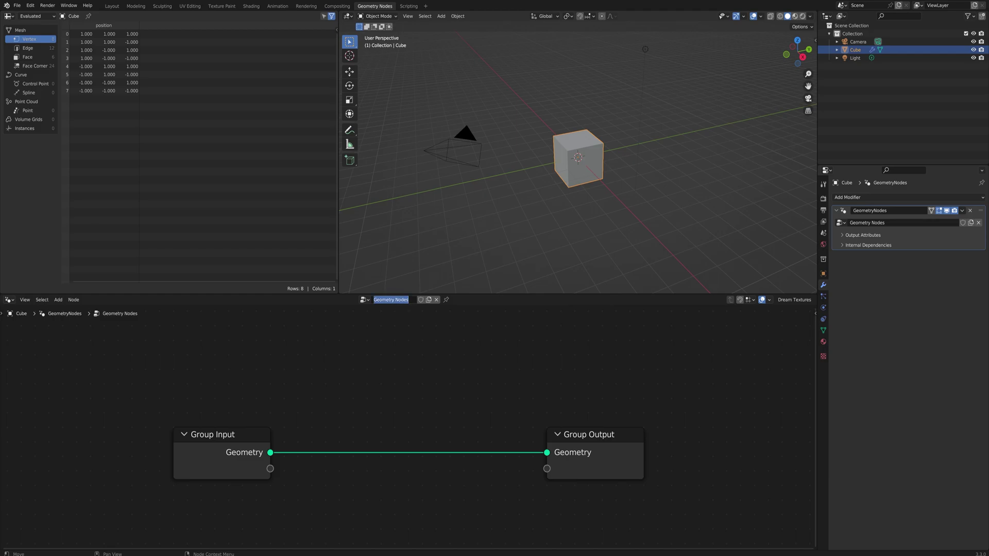
{"action": "type", "text": "Raidal Array"}
{"action": "key", "text": "Return"}
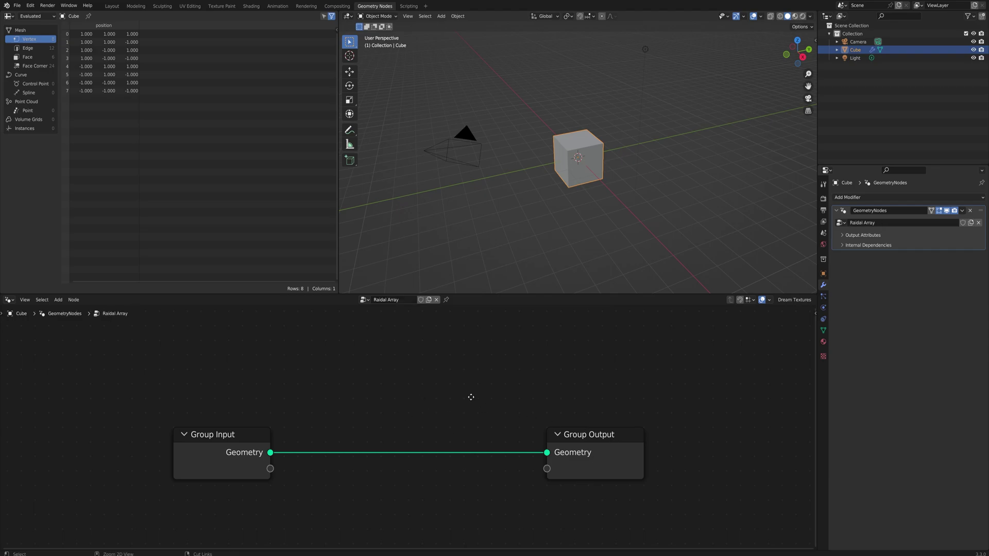
Move the Group Output node farther from the Group Input node to make room between them
{"action": "scroll", "coordinate": [474, 412], "scroll_direction": "down", "scroll_amount": 5}
{"action": "left_click_drag", "start_coordinate": [440, 400], "coordinate": [667, 397]}
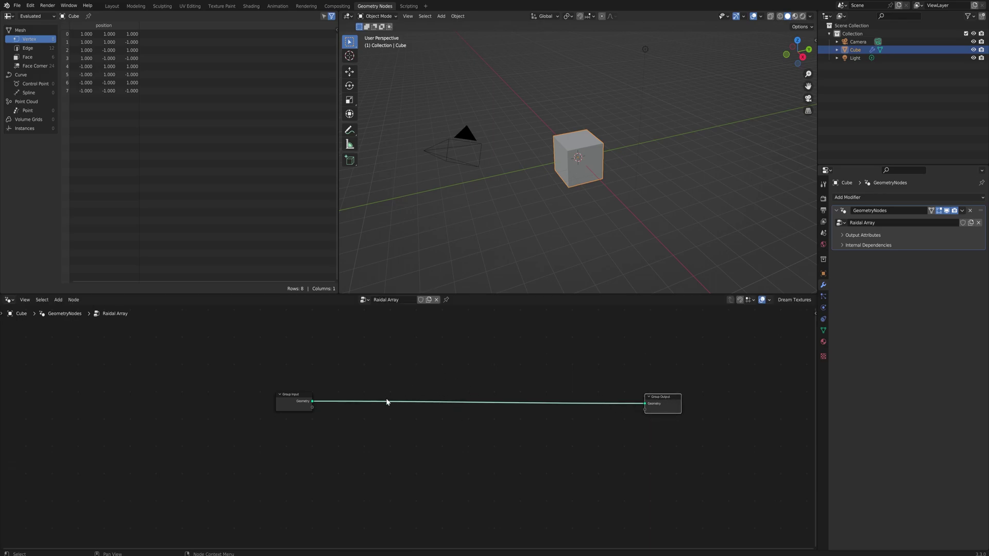
{"action": "scroll", "coordinate": [354, 439], "scroll_direction": "up", "scroll_amount": 1}
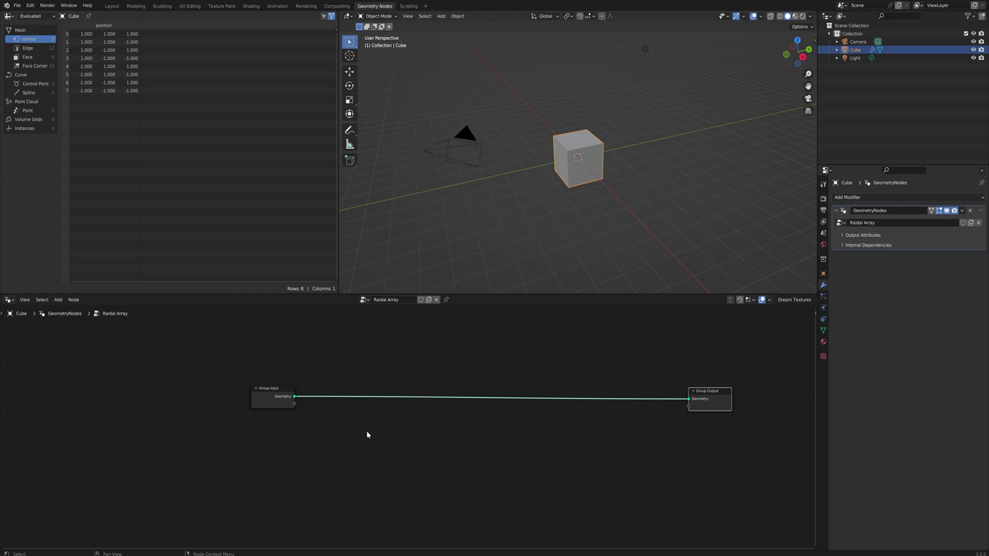
Add a group input named Pivot to the node tree and set its type to Object
{"action": "left_click", "coordinate": [277, 401]}
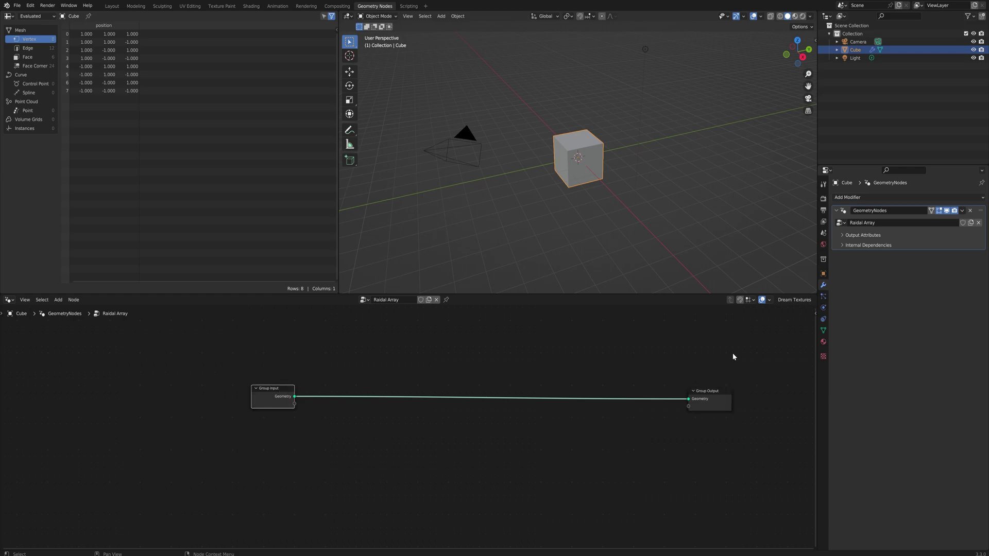
{"action": "left_click", "coordinate": [814, 314]}
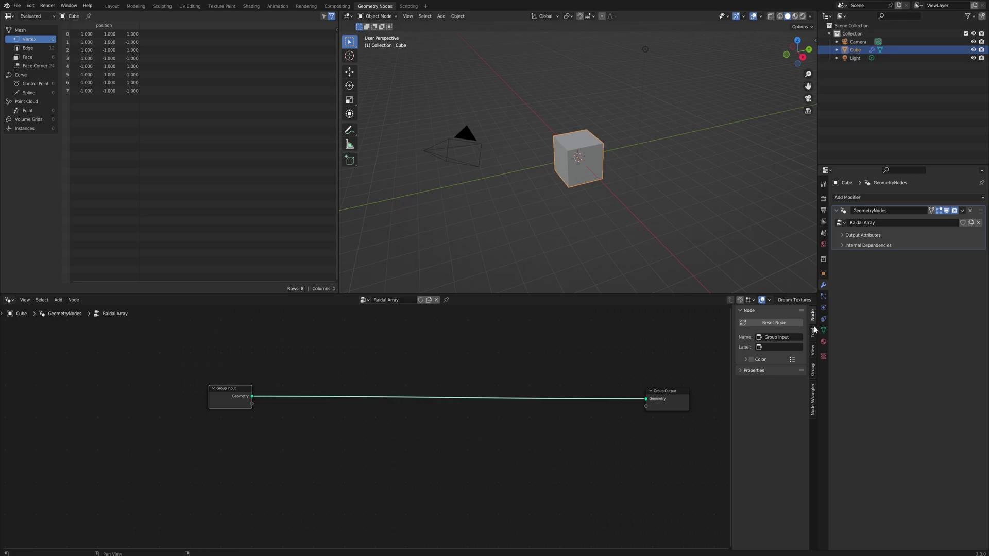
{"action": "left_click", "coordinate": [814, 369]}
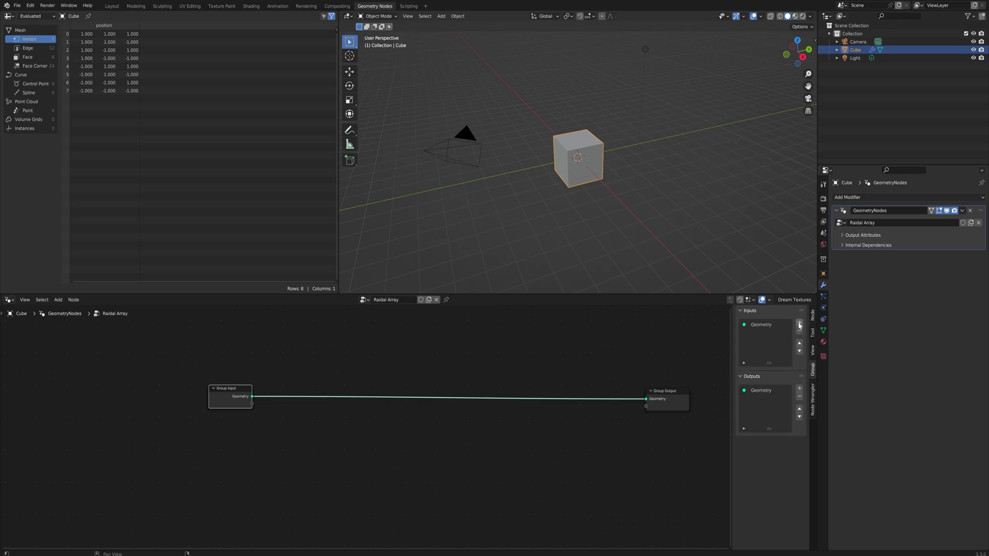
{"action": "left_click", "coordinate": [799, 324]}
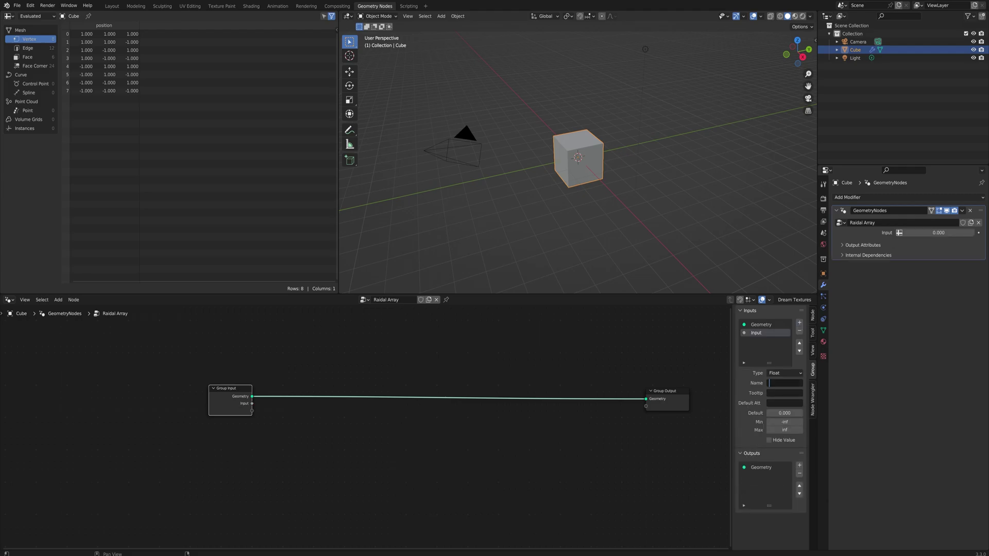
{"action": "type", "text": "Pivot"}
{"action": "left_click", "coordinate": [788, 375]}
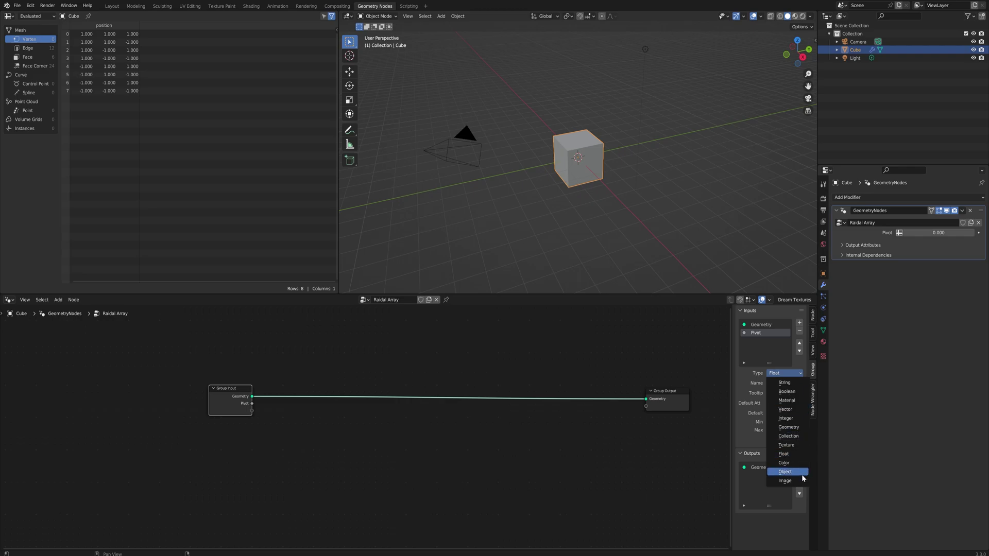
{"action": "left_click", "coordinate": [785, 472]}
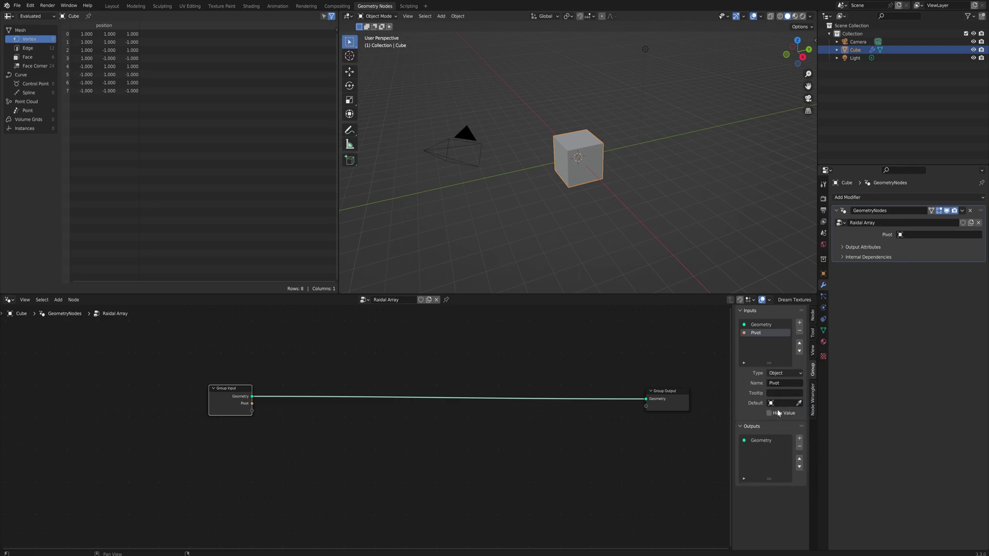
Add a Float group input named Scale and an Integer group input named Count
{"action": "left_click", "coordinate": [799, 324]}
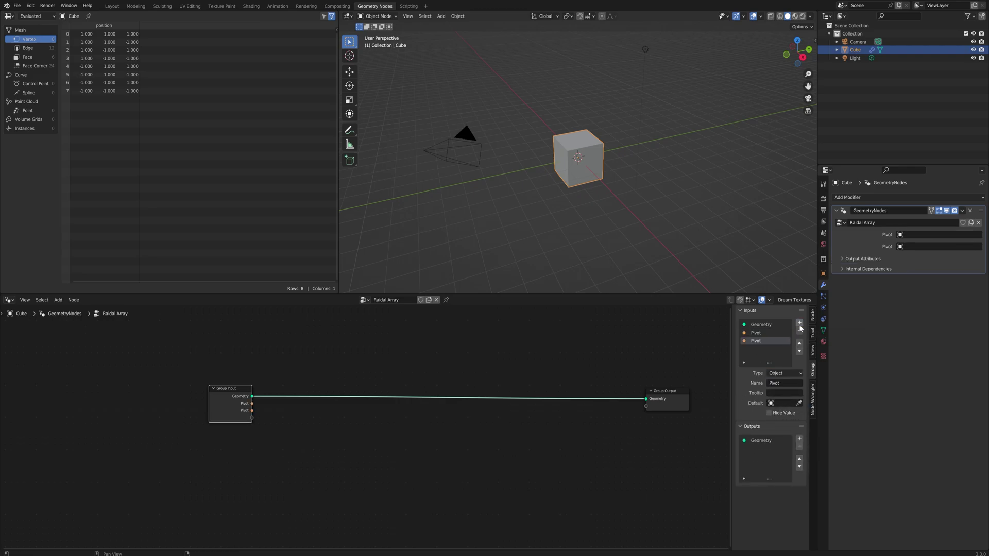
{"action": "left_click", "coordinate": [787, 373]}
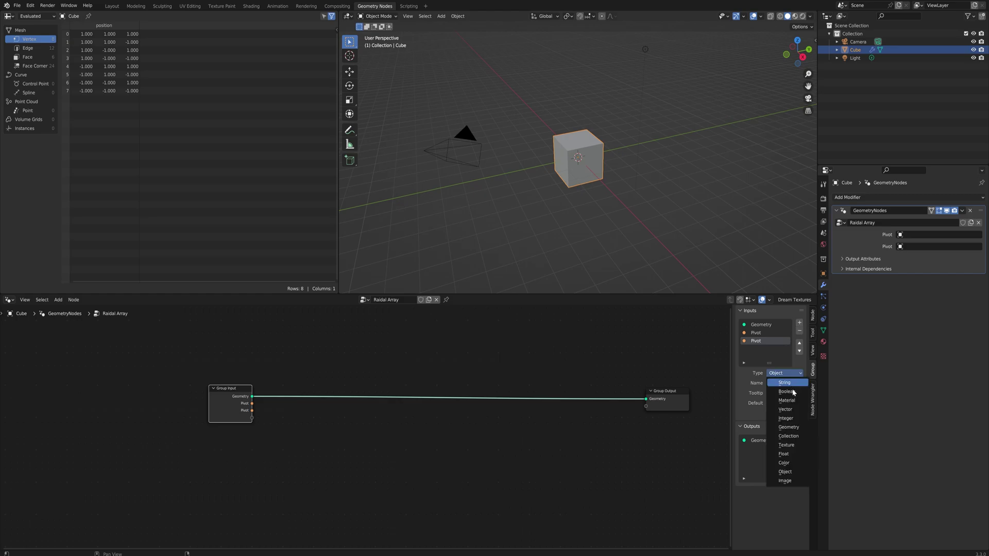
{"action": "left_click", "coordinate": [784, 454]}
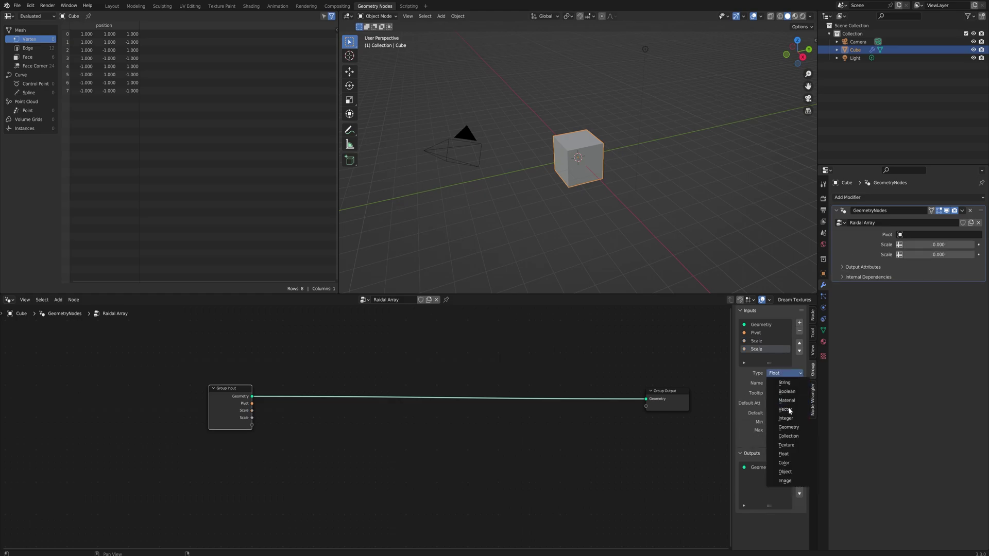
{"action": "left_click", "coordinate": [789, 418]}
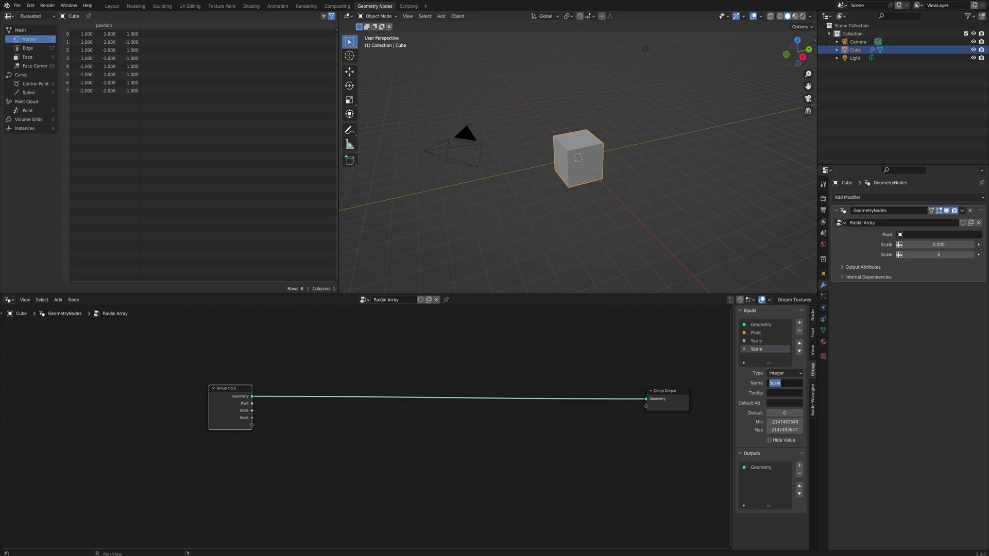
{"action": "type", "text": "Count"}
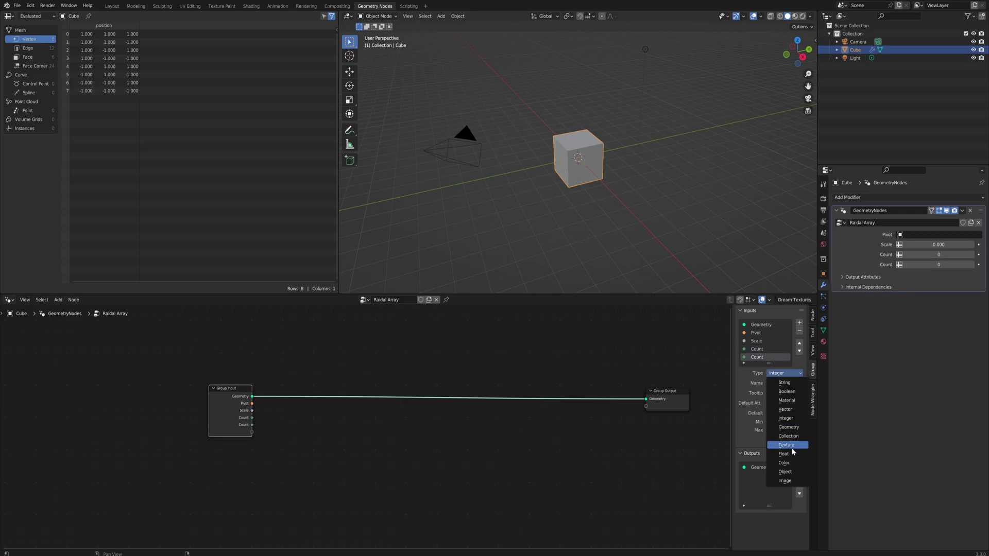
Add a Float group input named Distance below Count
{"action": "left_click", "coordinate": [792, 449]}
{"action": "left_click", "coordinate": [782, 386]}
{"action": "type", "text": "Distance"}
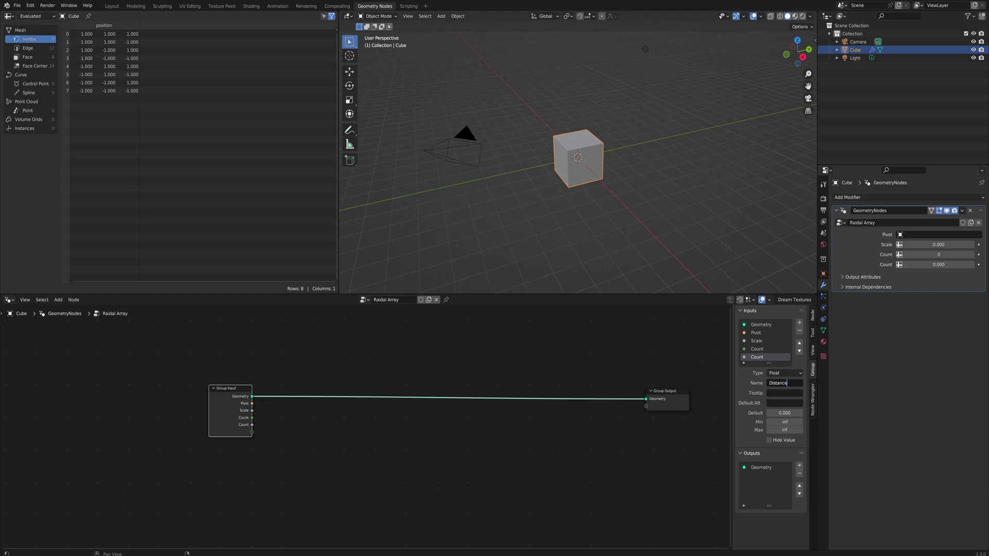
Add a Boolean group input named Face Pivot below Distance
{"action": "left_click", "coordinate": [800, 322]}
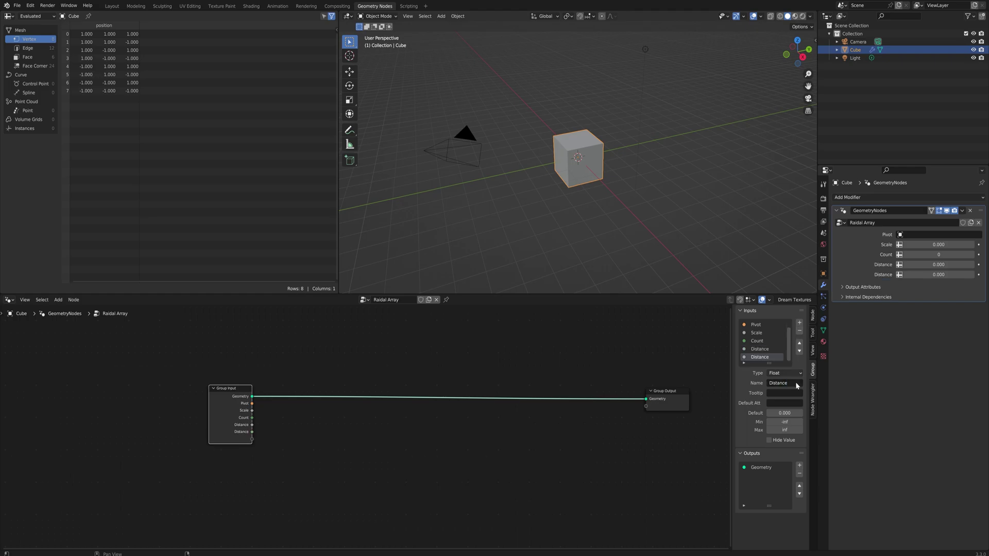
{"action": "left_click", "coordinate": [791, 374]}
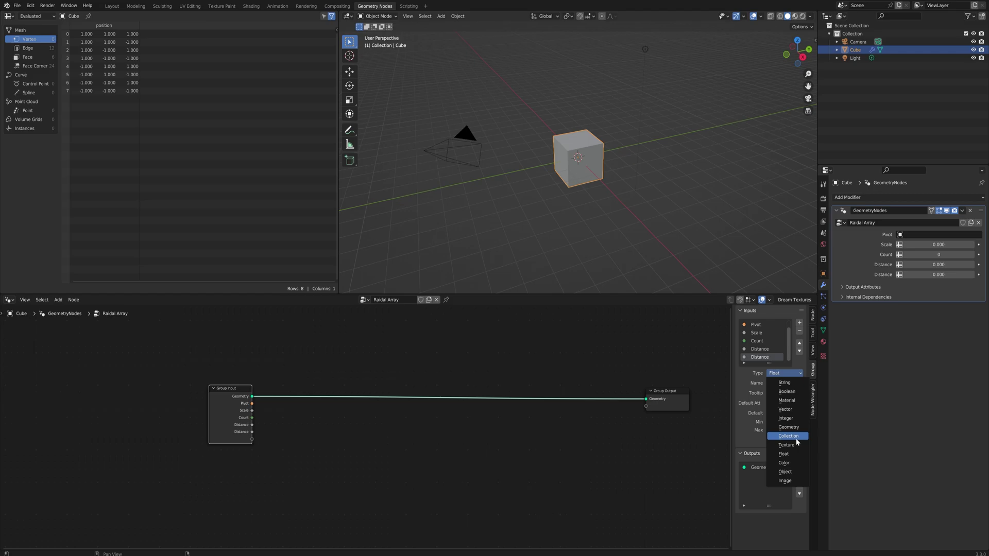
{"action": "left_click", "coordinate": [792, 392]}
{"action": "left_click", "coordinate": [784, 384]}
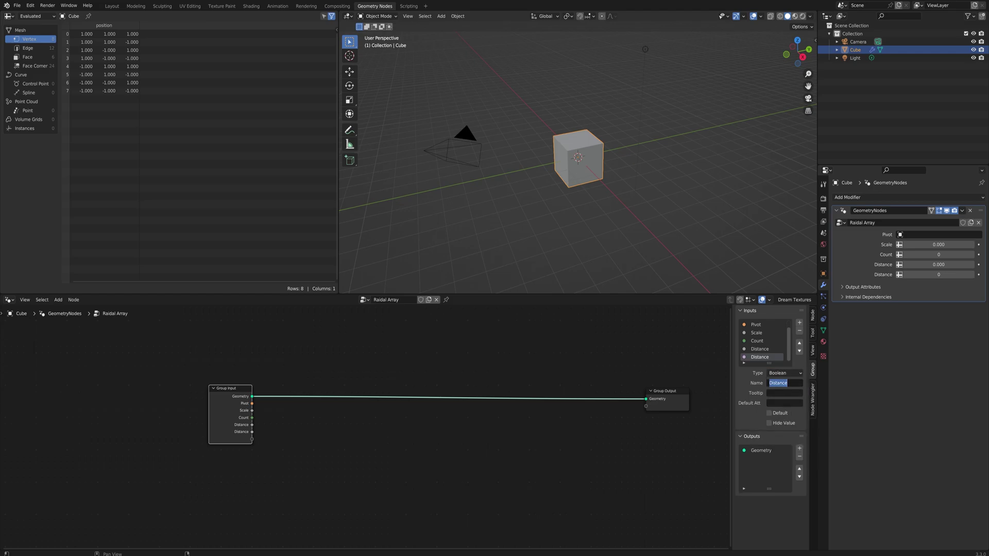
{"action": "type", "text": "Face Pivot"}
{"action": "key", "text": "Return"}
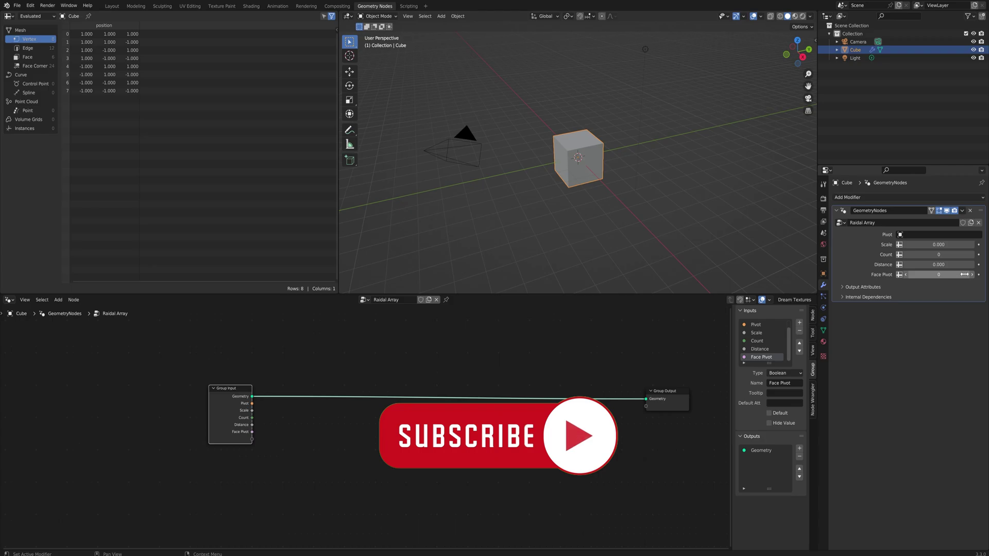
Try the modifier's Face Pivot value at 1 and return it to 0
{"action": "left_click", "coordinate": [972, 275]}
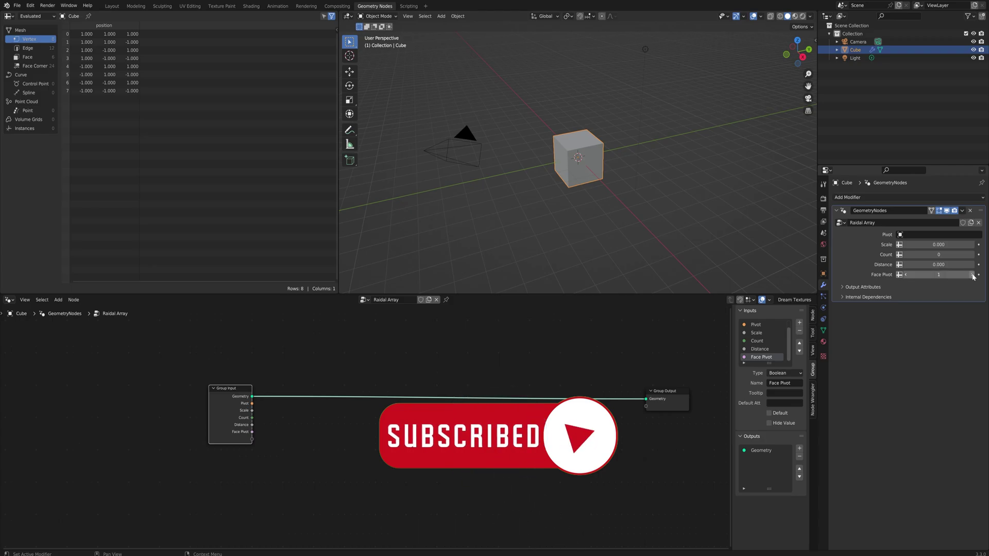
{"action": "left_click", "coordinate": [905, 274]}
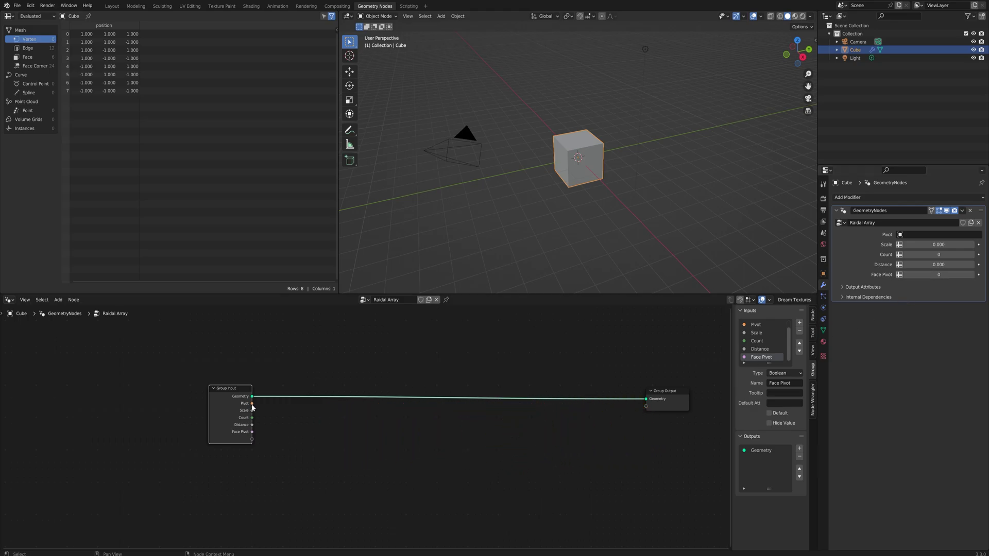
Add an Object Info node fed by the Group Input's Pivot output and place it above the main geometry link
{"action": "left_click_drag", "start_coordinate": [252, 404], "coordinate": [288, 375]}
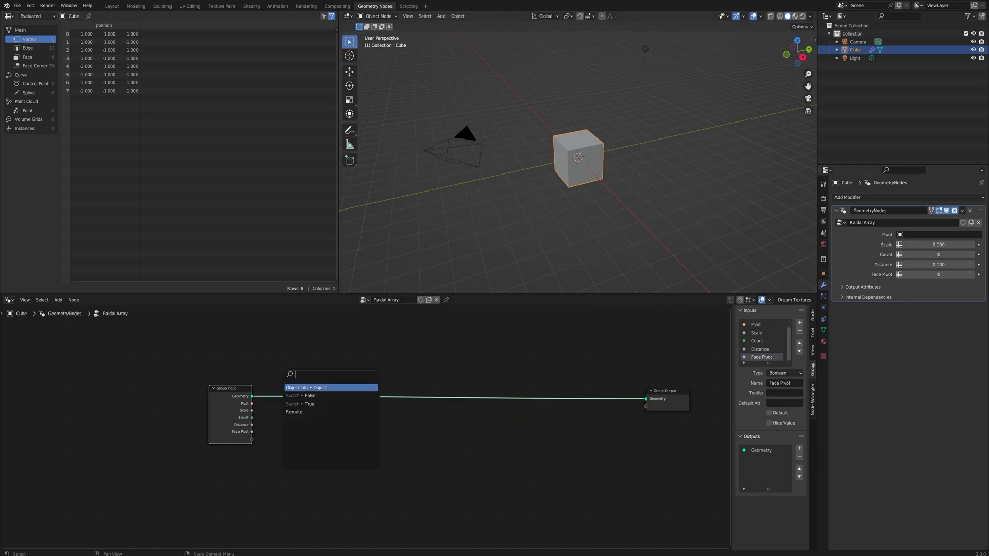
{"action": "key", "text": "Return"}
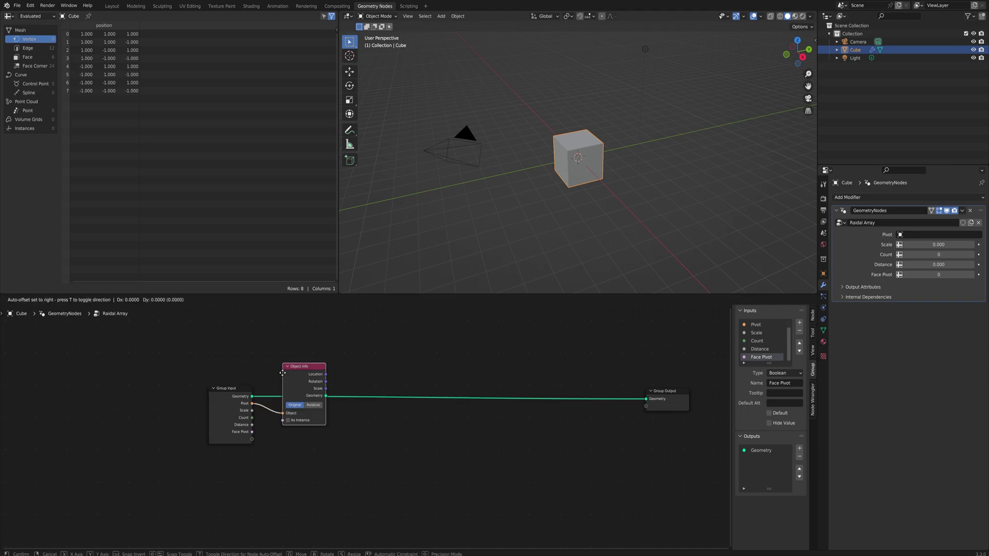
{"action": "left_click", "coordinate": [279, 336]}
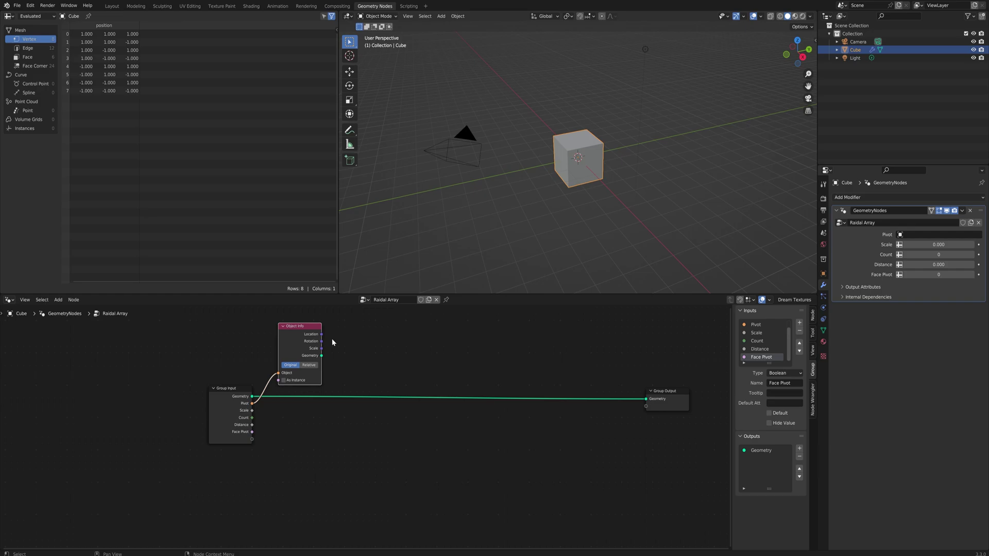
Add a Curve Circle node, preview it through a Viewer, and switch its mode to Points
{"action": "middle_click_drag", "start_coordinate": [332, 338], "coordinate": [328, 331]}
{"action": "key", "text": "shift+a"}
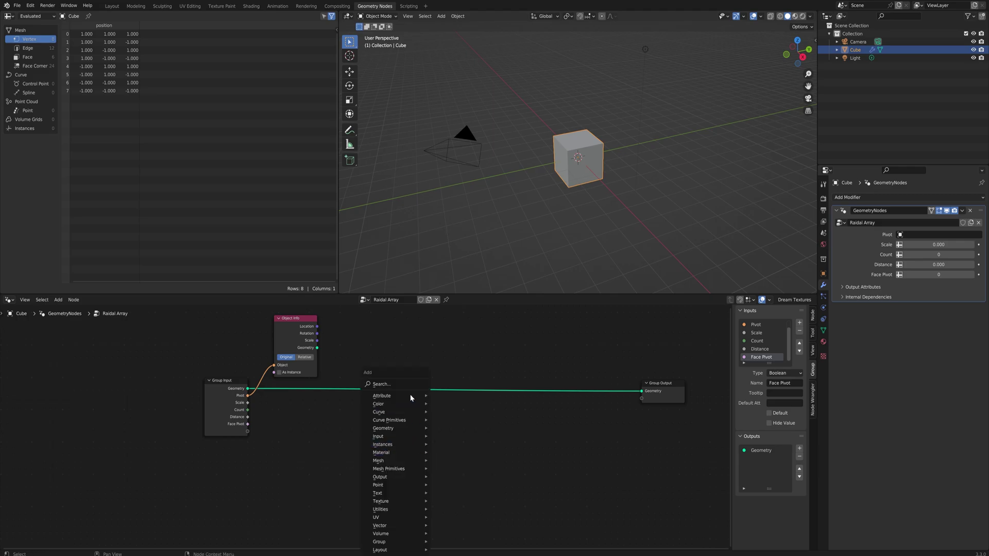
{"action": "left_click", "coordinate": [408, 386]}
{"action": "type", "text": "c"}
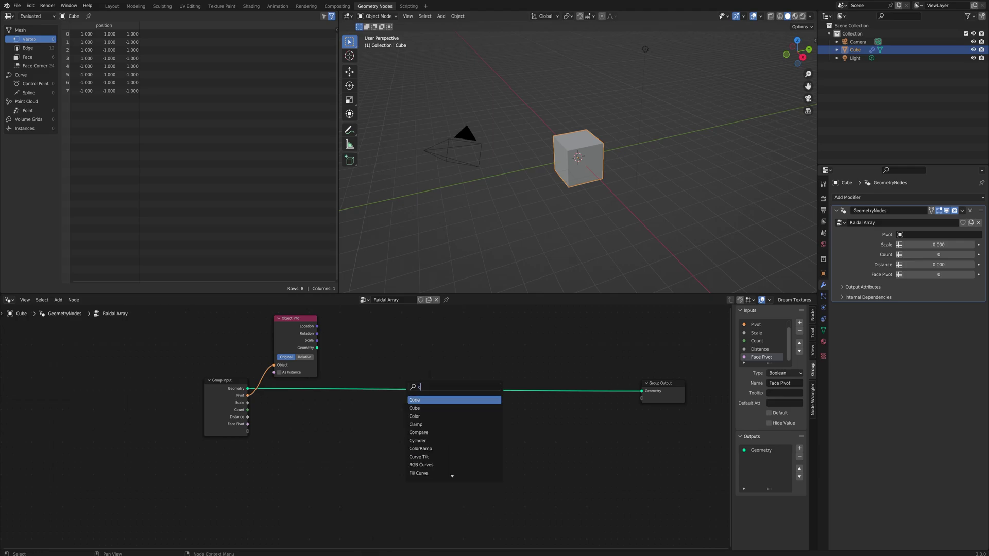
{"action": "type", "text": "urve cir"}
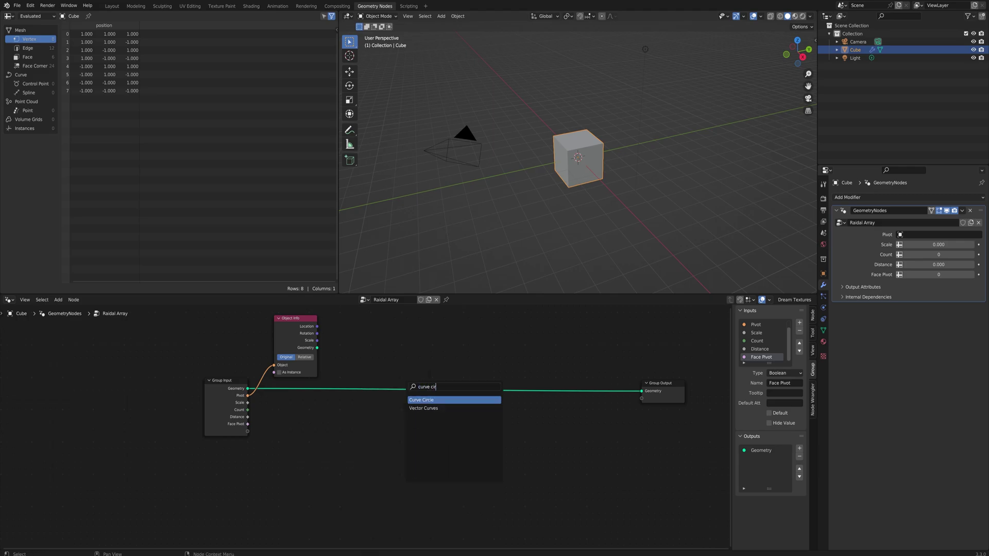
{"action": "key", "text": "Return"}
{"action": "left_click", "coordinate": [396, 422]}
{"action": "left_click", "coordinate": [400, 423], "text": "ctrl+shift"}
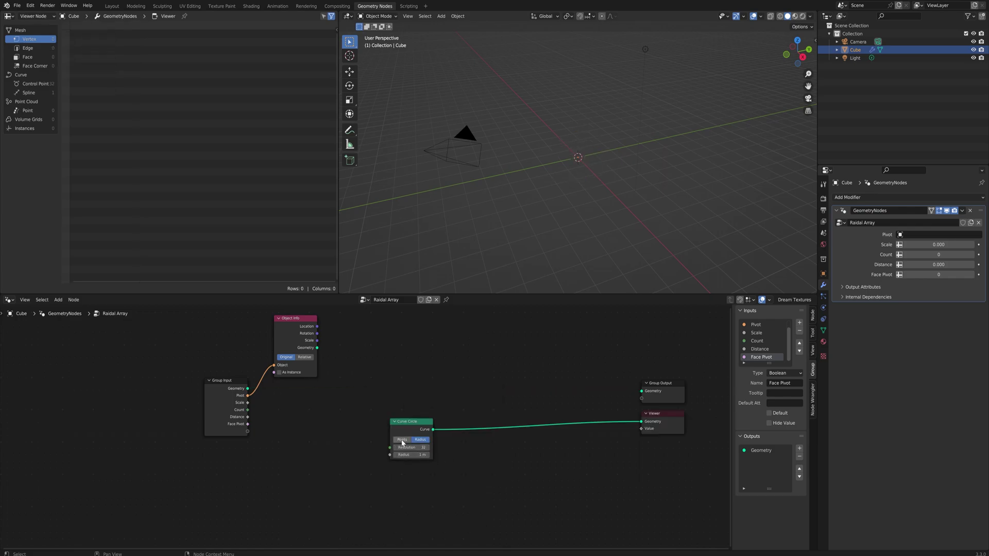
{"action": "left_click", "coordinate": [402, 441]}
{"action": "left_click_drag", "start_coordinate": [416, 423], "coordinate": [448, 377]}
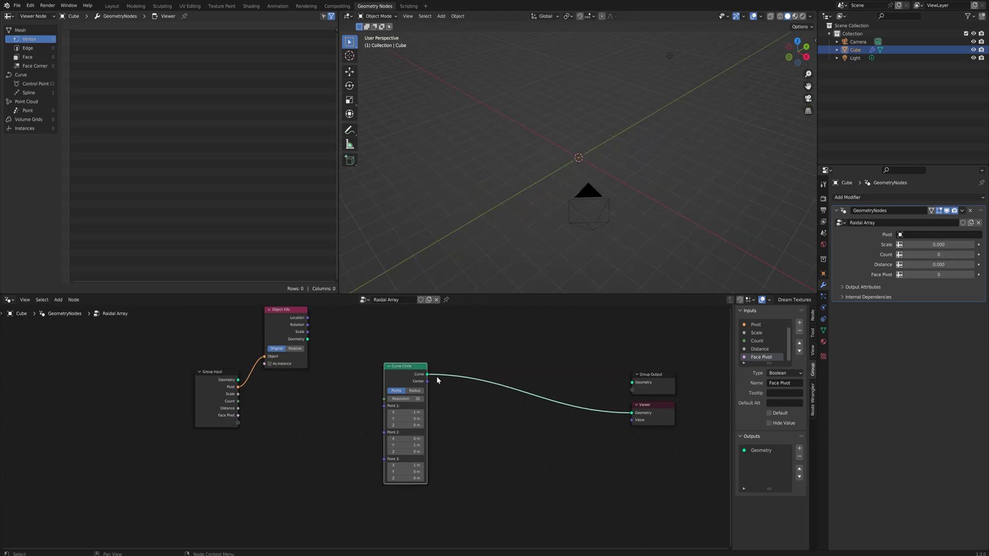
Add a Curve to Points node fed by the Curve Circle's curve output and preview its points
{"action": "left_click_drag", "start_coordinate": [427, 374], "coordinate": [466, 401]}
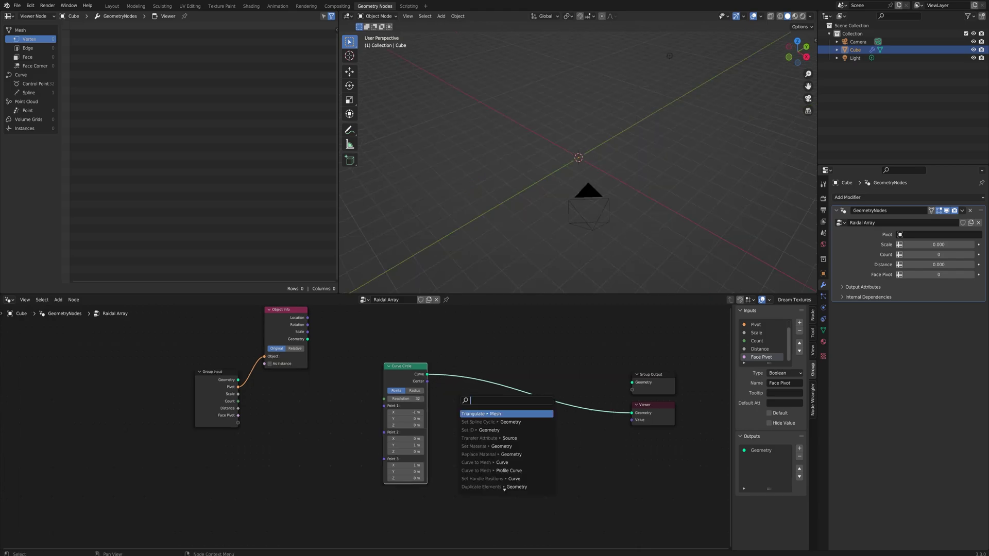
{"action": "type", "text": "curve to poi"}
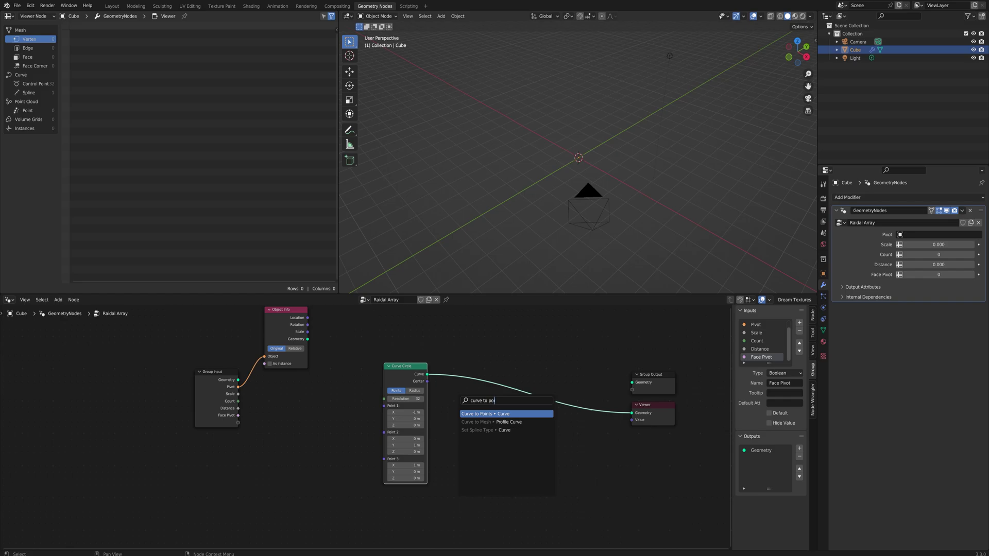
{"action": "key", "text": "Return"}
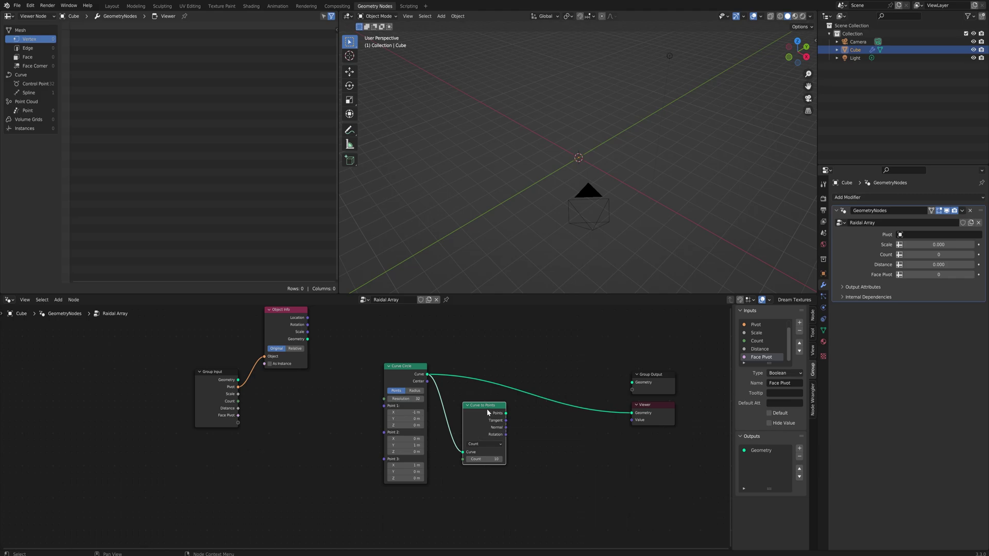
{"action": "left_click", "coordinate": [482, 409], "text": "ctrl+shift"}
Add an Instance on Points node after Curve to Points, instancing the Group Input geometry and feeding the Group Output
{"action": "left_click_drag", "start_coordinate": [506, 413], "coordinate": [559, 386]}
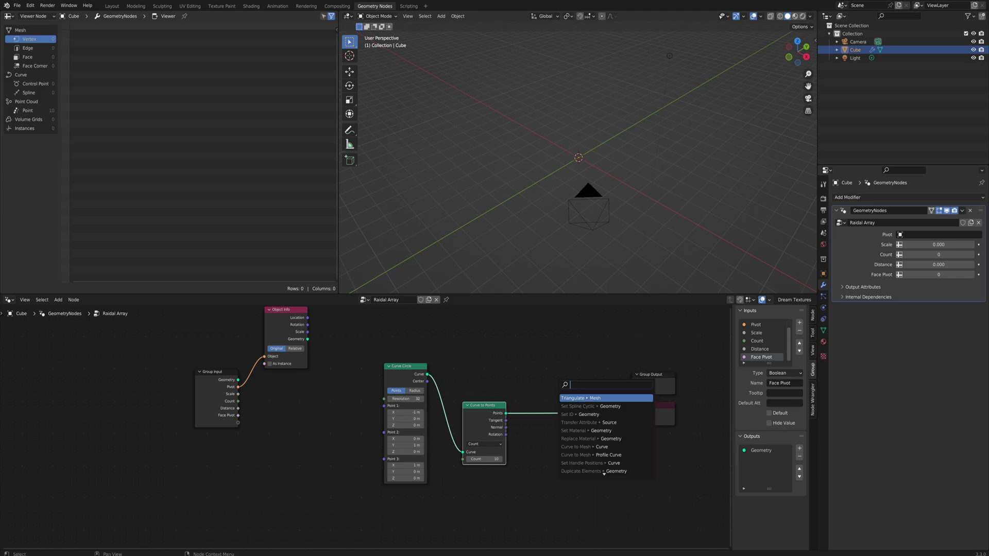
{"action": "type", "text": "instan"}
{"action": "key", "text": "Return"}
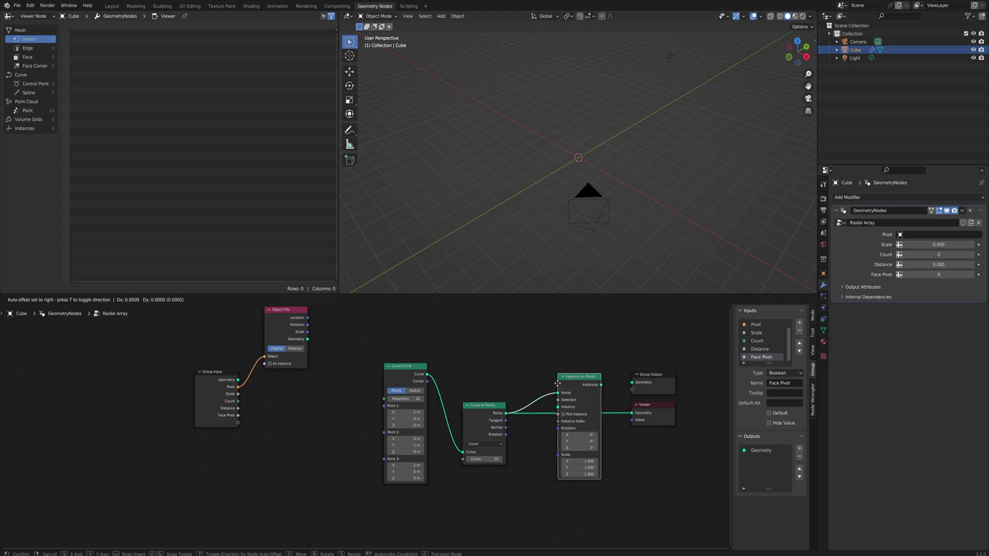
{"action": "left_click", "coordinate": [555, 366]}
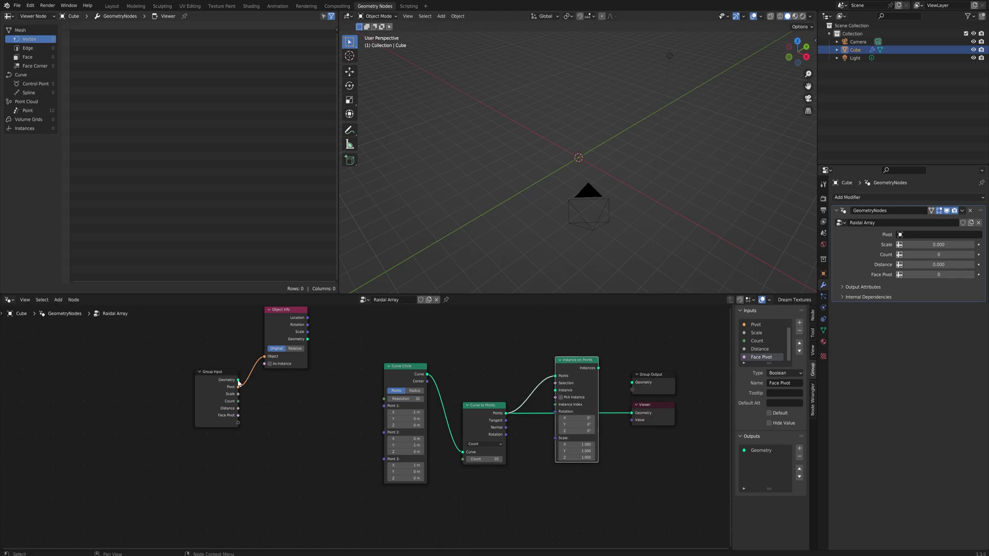
{"action": "left_click_drag", "start_coordinate": [238, 381], "coordinate": [559, 393]}
{"action": "left_click", "coordinate": [596, 382], "text": "ctrl+shift"}
Set the Curve to Points count to 6
{"action": "middle_click_drag", "start_coordinate": [630, 200], "coordinate": [657, 168]}
{"action": "mouse_move", "coordinate": [486, 459]}
{"action": "left_mouse_down"}
{"action": "mouse_move", "coordinate": [454, 459]}
{"action": "mouse_move", "coordinate": [477, 459]}
{"action": "left_mouse_up"}
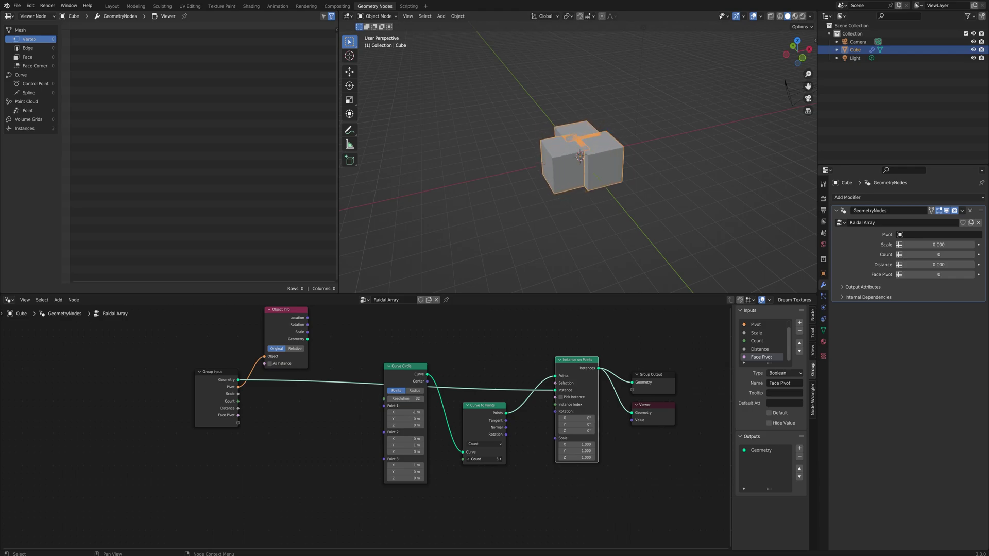
{"action": "left_click_drag", "start_coordinate": [486, 459], "coordinate": [486, 459]}
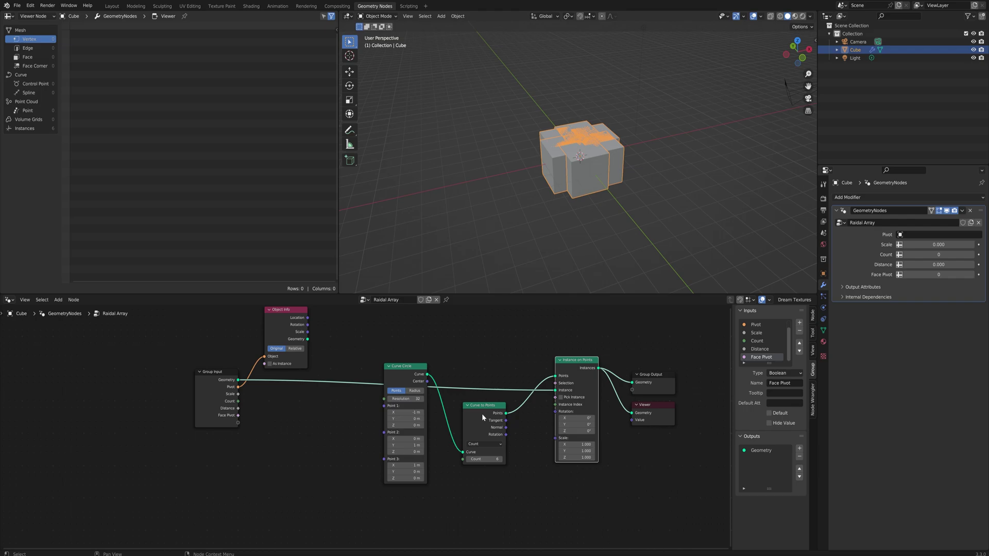
Make room beside Group Input and Object Info, and add a vector Add node fed by the object's Location through a reroute
{"action": "left_click_drag", "start_coordinate": [330, 450], "coordinate": [201, 316]}
{"action": "left_click_drag", "start_coordinate": [296, 318], "coordinate": [242, 359]}
{"action": "left_click", "coordinate": [190, 352]}
{"action": "type", "text": "add"}
{"action": "key", "text": "Return"}
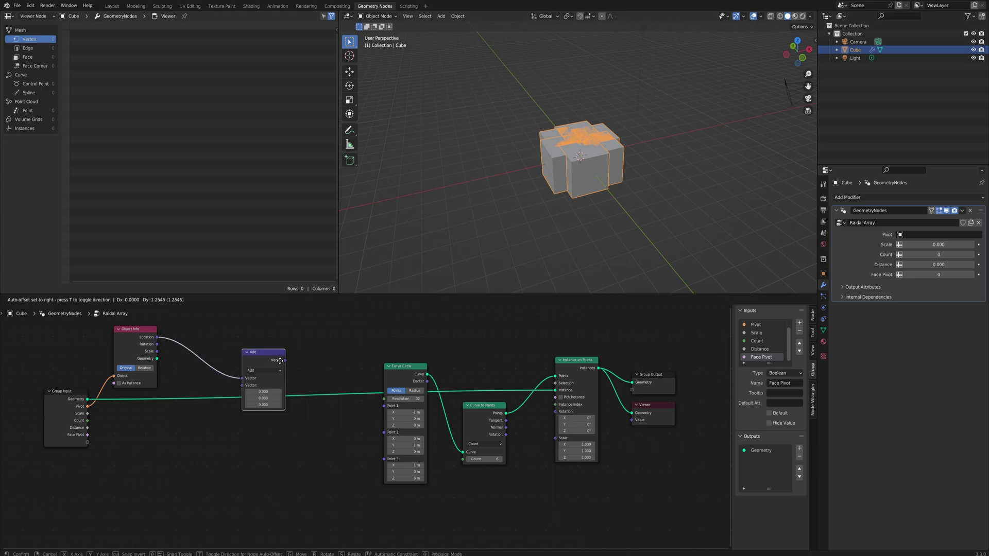
{"action": "left_click", "coordinate": [298, 343]}
{"action": "right_click_drag", "start_coordinate": [229, 373], "coordinate": [237, 344], "text": "shift"}
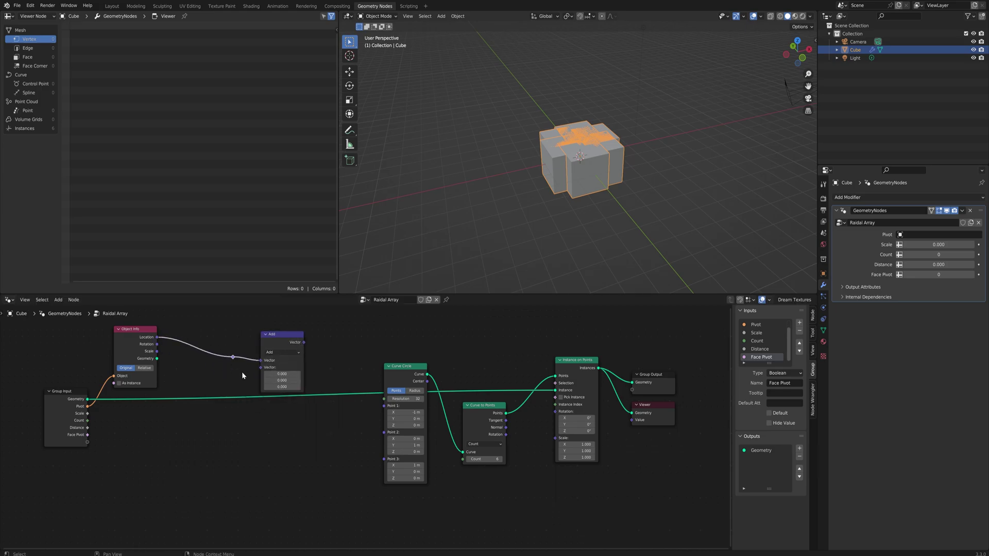
{"action": "left_click_drag", "start_coordinate": [278, 333], "coordinate": [298, 329]}
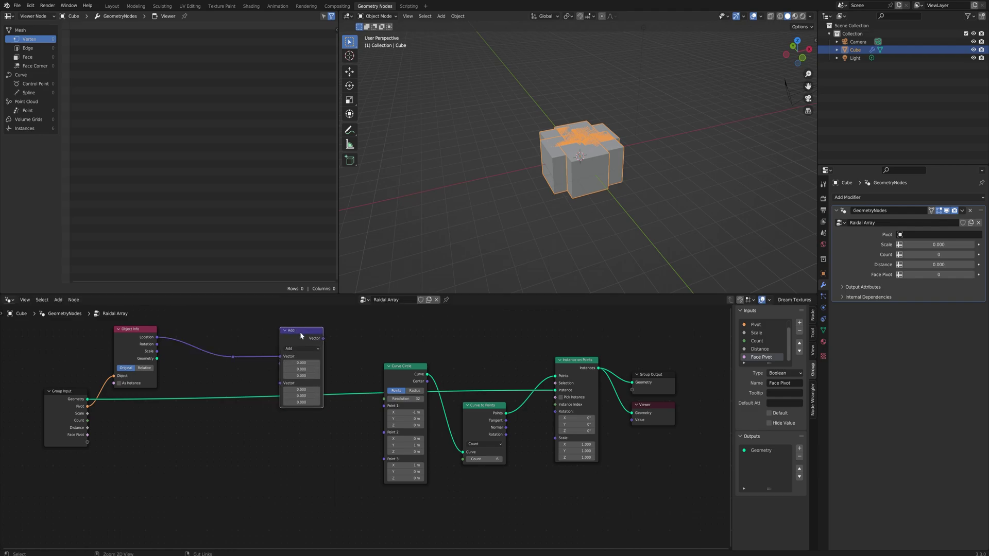
Duplicate the vector Add node twice below the original and feed both copies from the Location reroute
{"action": "key", "text": "shift+d"}
{"action": "left_click", "coordinate": [303, 443]}
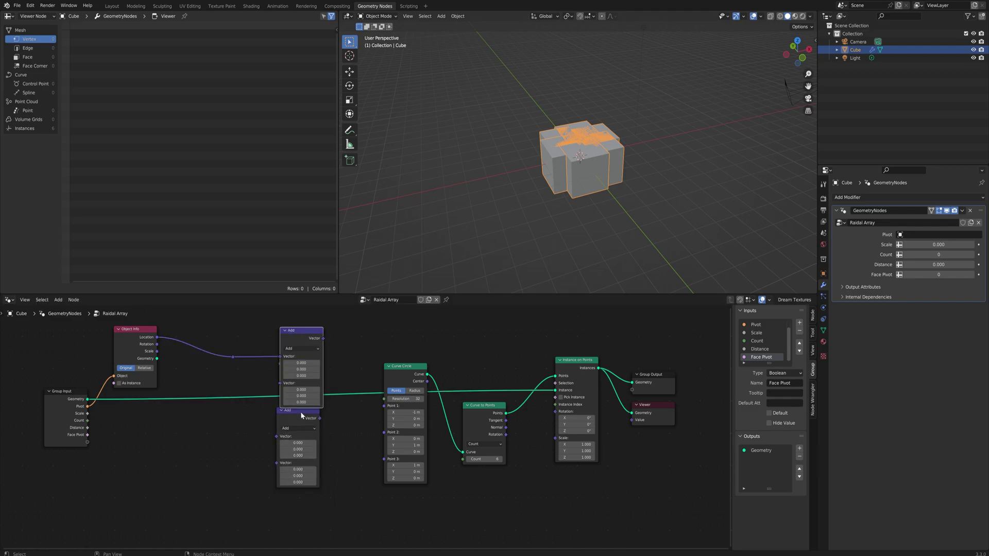
{"action": "left_click", "coordinate": [293, 505]}
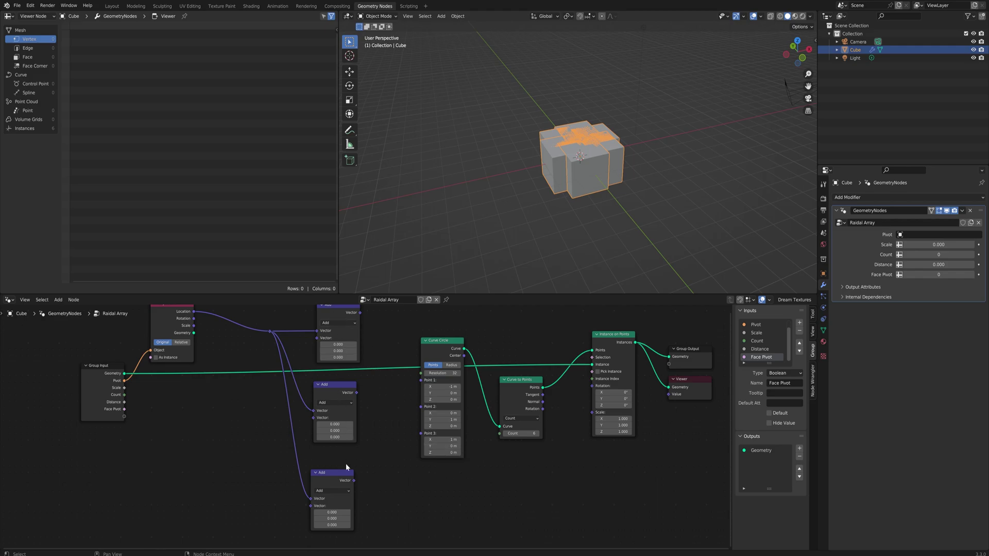
Add a Combine XYZ node with the Group Input's Distance connected to its X component
{"action": "middle_click_drag", "start_coordinate": [216, 321], "coordinate": [228, 341]}
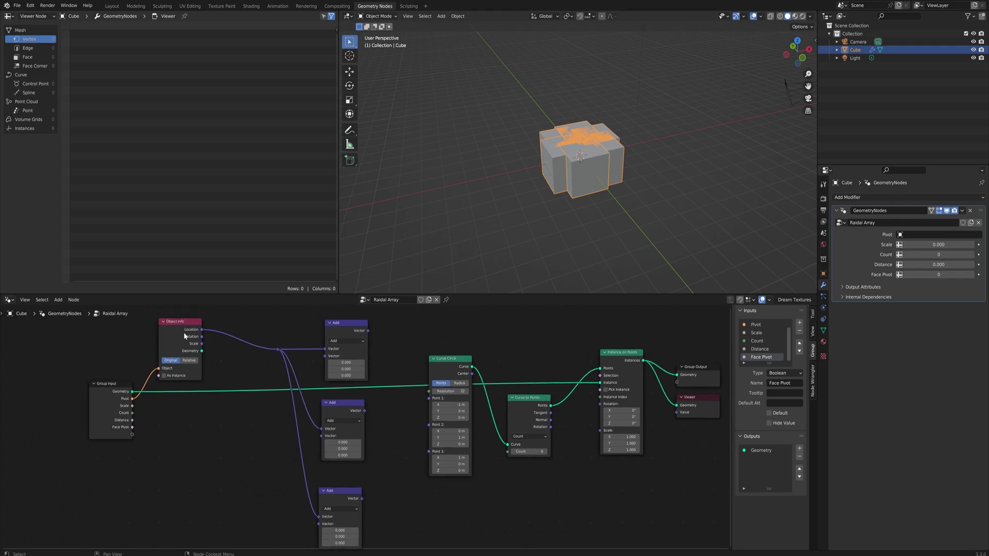
{"action": "middle_click_drag", "start_coordinate": [159, 428], "coordinate": [151, 415]}
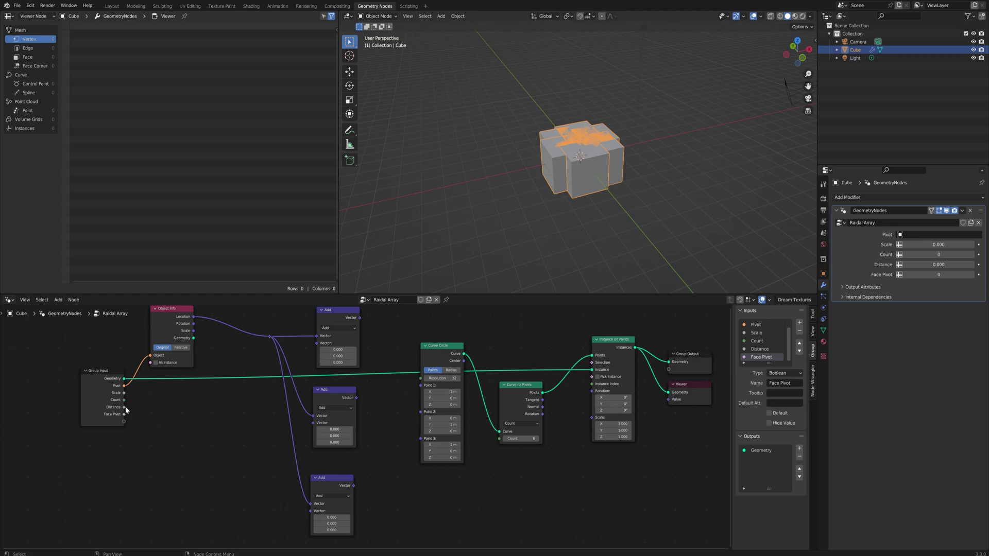
{"action": "left_click_drag", "start_coordinate": [124, 410], "coordinate": [158, 426]}
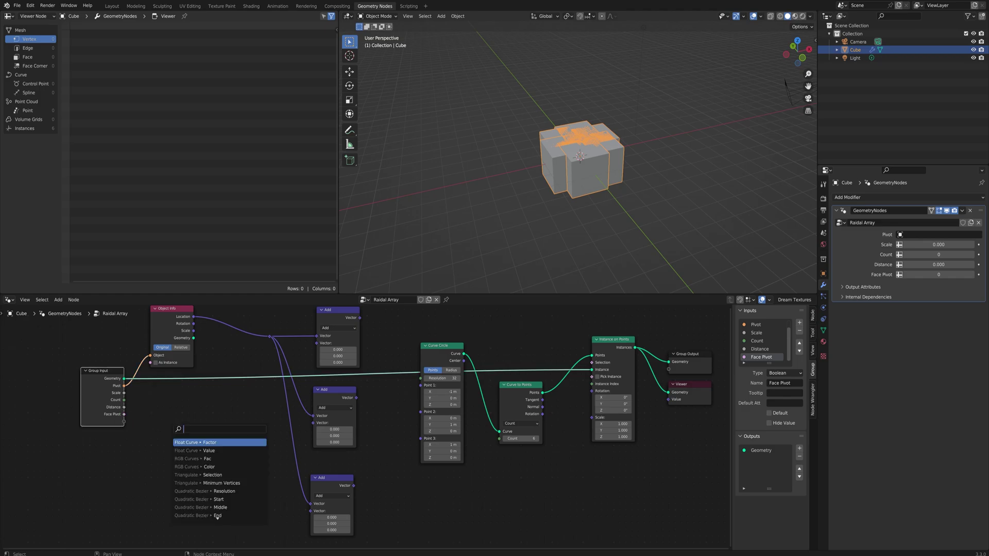
{"action": "type", "text": "combine"}
{"action": "key", "text": "Return"}
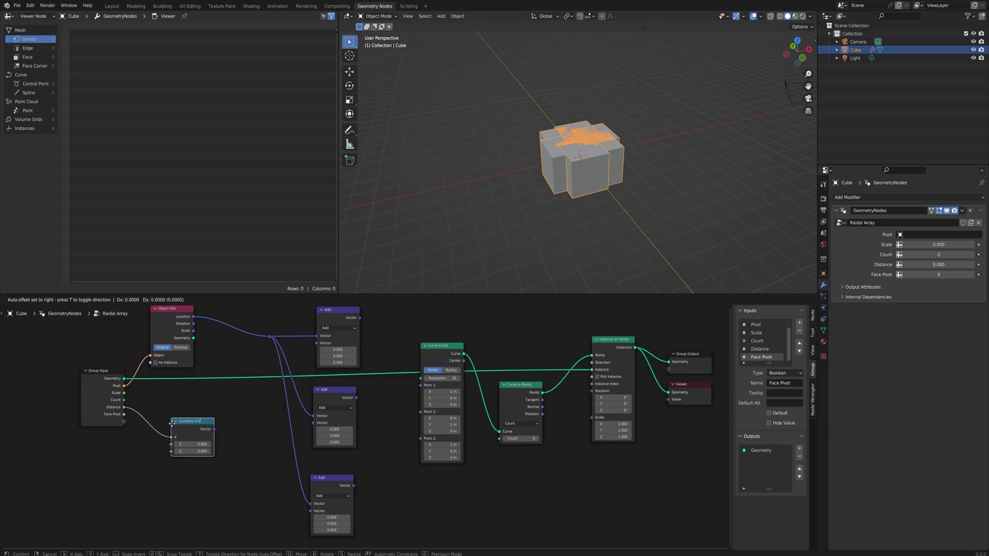
{"action": "left_click", "coordinate": [208, 393]}
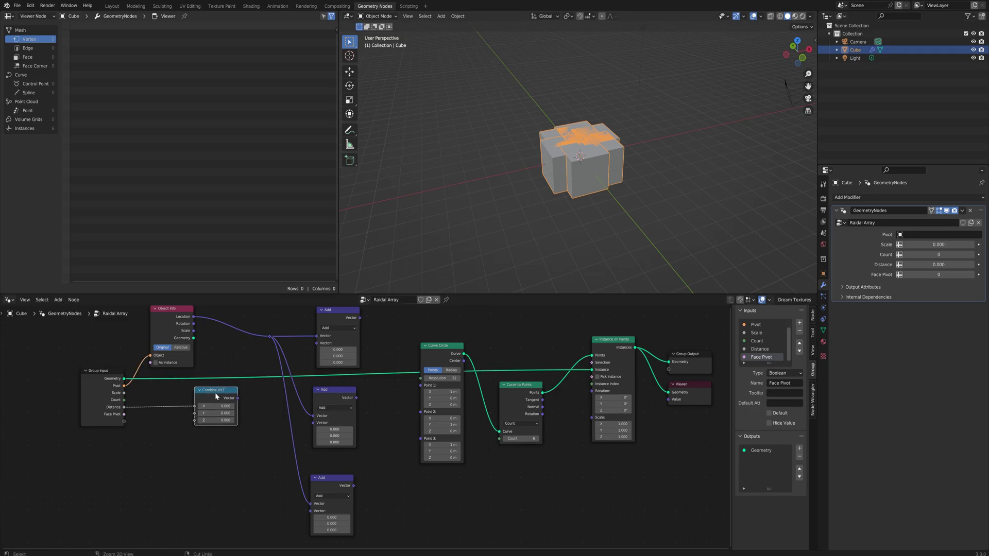
Duplicate the Combine XYZ node twice and stack the copies below the original
{"action": "key", "text": "shift+d"}
{"action": "left_click", "coordinate": [214, 432]}
{"action": "left_click", "coordinate": [214, 454]}
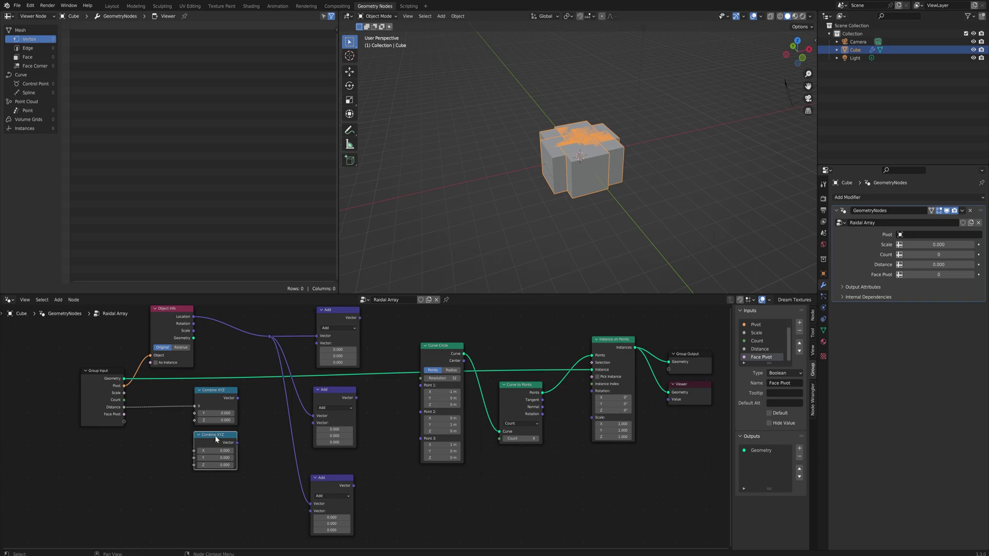
{"action": "key", "text": "shift+d"}
{"action": "left_click", "coordinate": [215, 480]}
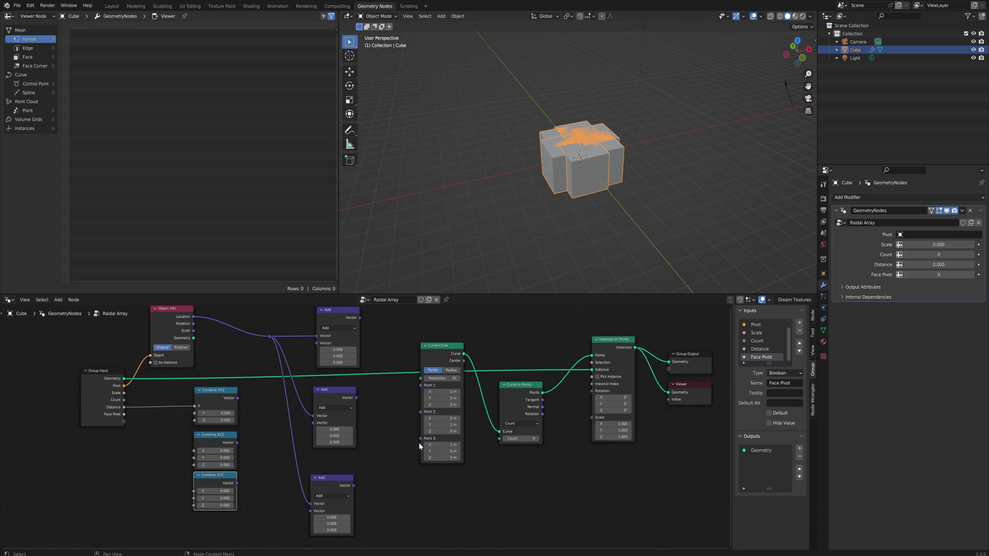
Connect Distance to Y of the second Combine XYZ and X of the third, and space the Combine XYZ nodes apart
{"action": "left_click", "coordinate": [124, 417]}
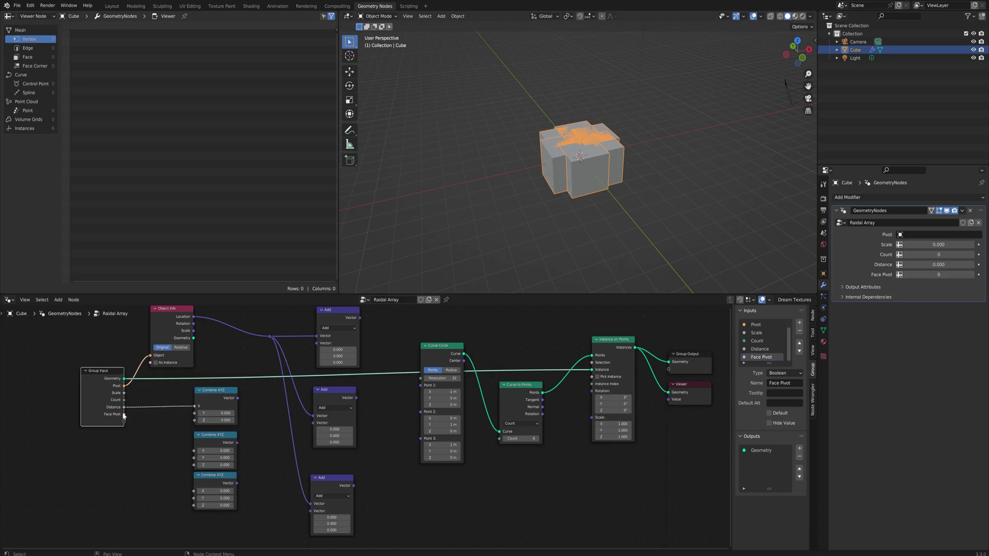
{"action": "left_click_drag", "start_coordinate": [124, 407], "coordinate": [194, 458]}
{"action": "left_click_drag", "start_coordinate": [125, 408], "coordinate": [207, 443]}
{"action": "key", "text": "g"}
{"action": "left_click", "coordinate": [205, 475]}
{"action": "left_click_drag", "start_coordinate": [214, 399], "coordinate": [238, 405]}
Add a Multiply math node fed by Distance before the first Combine XYZ and set its multiplier to -1
{"action": "left_click_drag", "start_coordinate": [123, 408], "coordinate": [160, 405]}
{"action": "type", "text": "mutl"}
{"action": "left_click", "coordinate": [181, 425]}
{"action": "left_click", "coordinate": [188, 426]}
{"action": "left_click", "coordinate": [186, 432]}
{"action": "type", "text": "-1"}
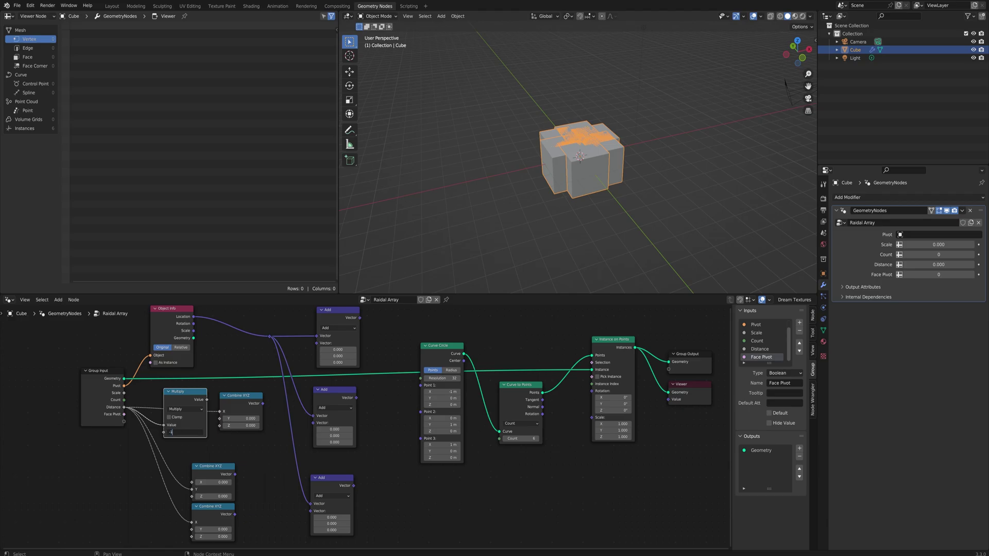
{"action": "key", "text": "Return"}
Route the Multiply result through the first Combine XYZ, and connect each Combine XYZ to the second vector of its Add node
{"action": "left_click_drag", "start_coordinate": [207, 400], "coordinate": [317, 343]}
{"action": "left_click_drag", "start_coordinate": [235, 474], "coordinate": [312, 423]}
{"action": "left_click_drag", "start_coordinate": [234, 514], "coordinate": [313, 512]}
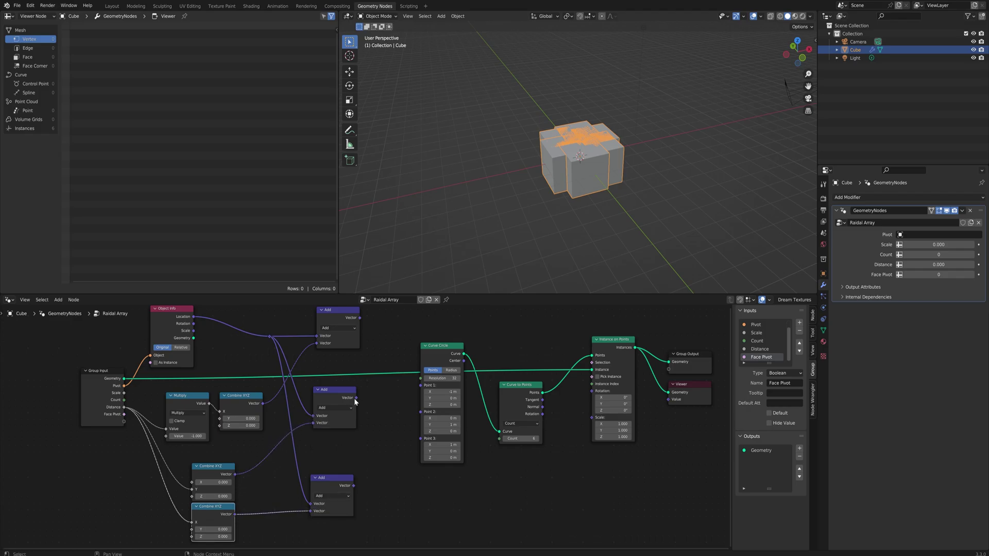
Connect the three Add outputs to Curve Circle Points 1, 2 and 3, and set the modifier's Distance to 5.830
{"action": "left_click_drag", "start_coordinate": [358, 318], "coordinate": [419, 386]}
{"action": "left_click_drag", "start_coordinate": [419, 386], "coordinate": [420, 385]}
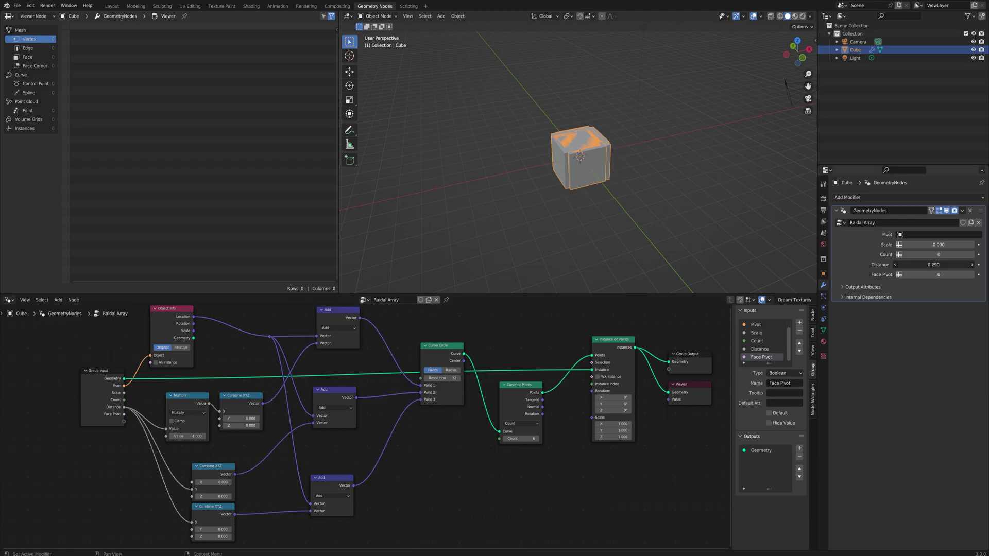
{"action": "left_click_drag", "start_coordinate": [928, 264], "coordinate": [963, 264]}
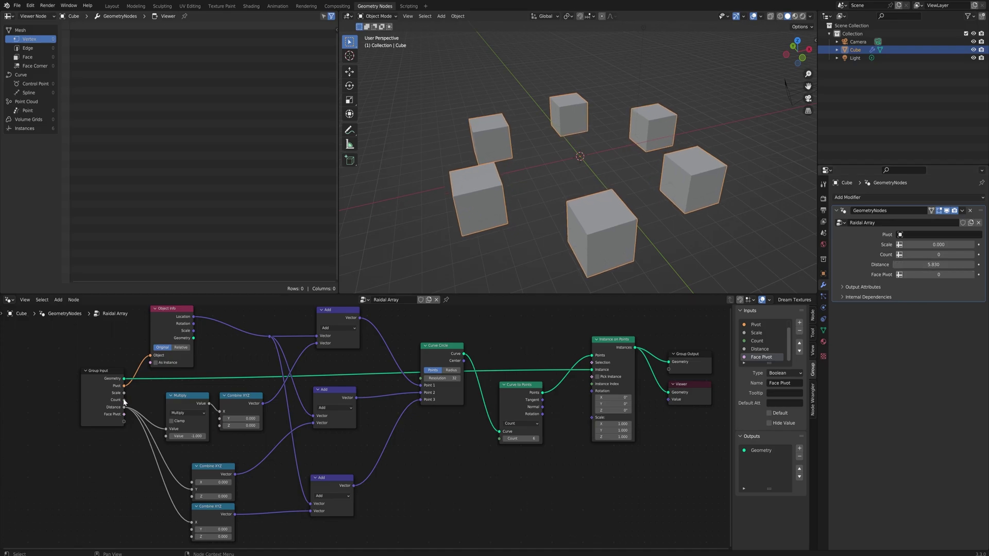
Connect the Group Input's Count to the count of the Curve to Points node
{"action": "mouse_move", "coordinate": [124, 405]}
{"action": "left_click_drag", "start_coordinate": [124, 400], "coordinate": [498, 443]}
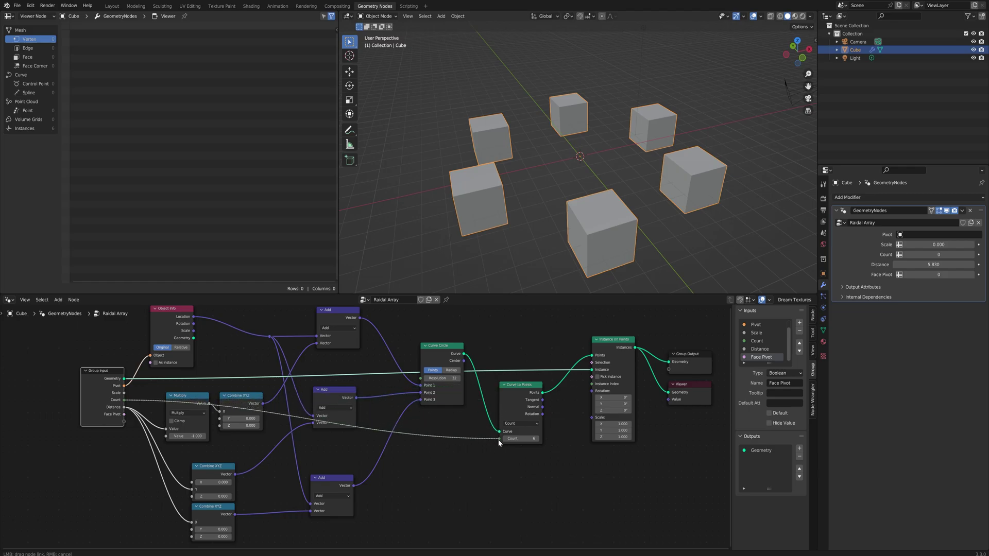
Set the modifier's Count to 8 and rearrange the node tree to free space between Curve to Points and Instance on Points
{"action": "mouse_move", "coordinate": [933, 255]}
{"action": "left_mouse_down"}
{"action": "mouse_move", "coordinate": [949, 255]}
{"action": "mouse_move", "coordinate": [933, 255]}
{"action": "left_mouse_up"}
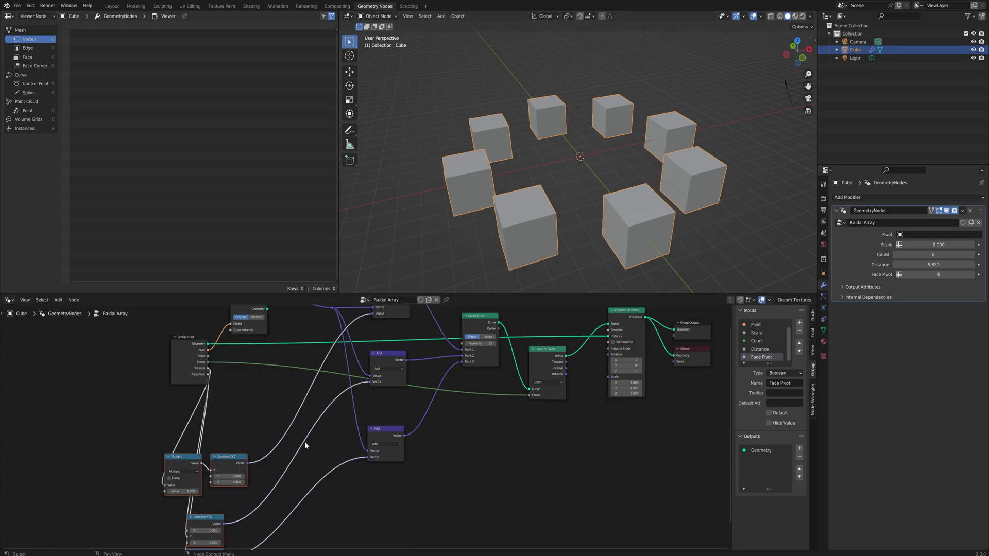
{"action": "left_click", "coordinate": [305, 441]}
{"action": "middle_click_drag", "start_coordinate": [372, 423], "coordinate": [357, 463]}
{"action": "left_click_drag", "start_coordinate": [391, 498], "coordinate": [349, 470]}
{"action": "left_click", "coordinate": [349, 470]}
{"action": "left_click_drag", "start_coordinate": [347, 336], "coordinate": [301, 366]}
{"action": "middle_click_drag", "start_coordinate": [301, 365], "coordinate": [316, 379]}
{"action": "scroll", "coordinate": [364, 316], "scroll_direction": "up", "scroll_amount": 1}
{"action": "left_click_drag", "start_coordinate": [410, 375], "coordinate": [293, 327]}
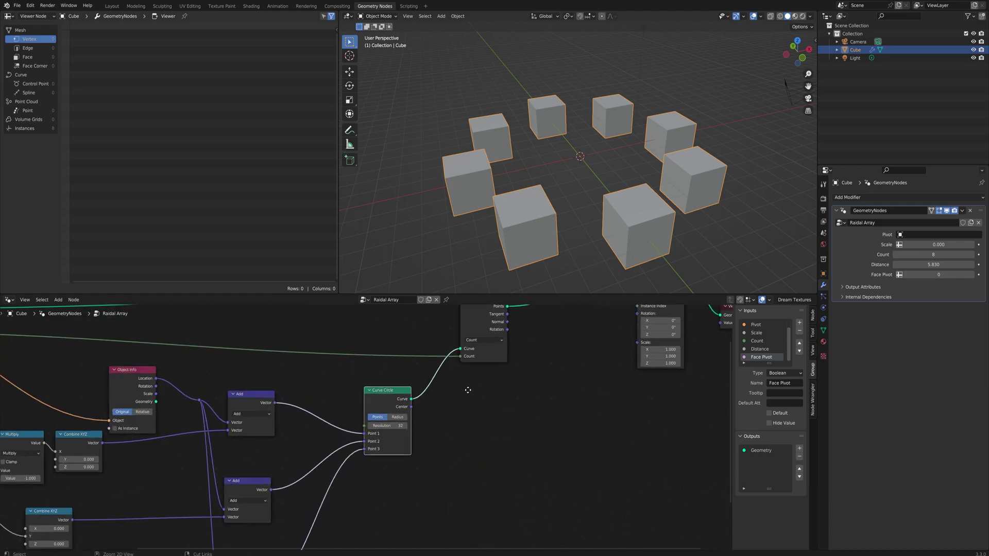
{"action": "middle_click_drag", "start_coordinate": [512, 396], "coordinate": [391, 456]}
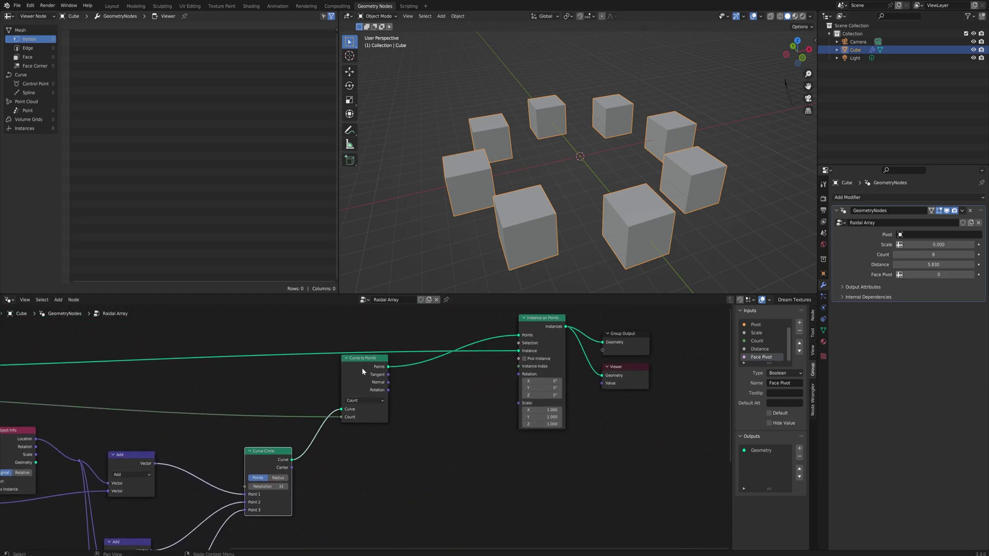
{"action": "left_click_drag", "start_coordinate": [359, 363], "coordinate": [339, 363]}
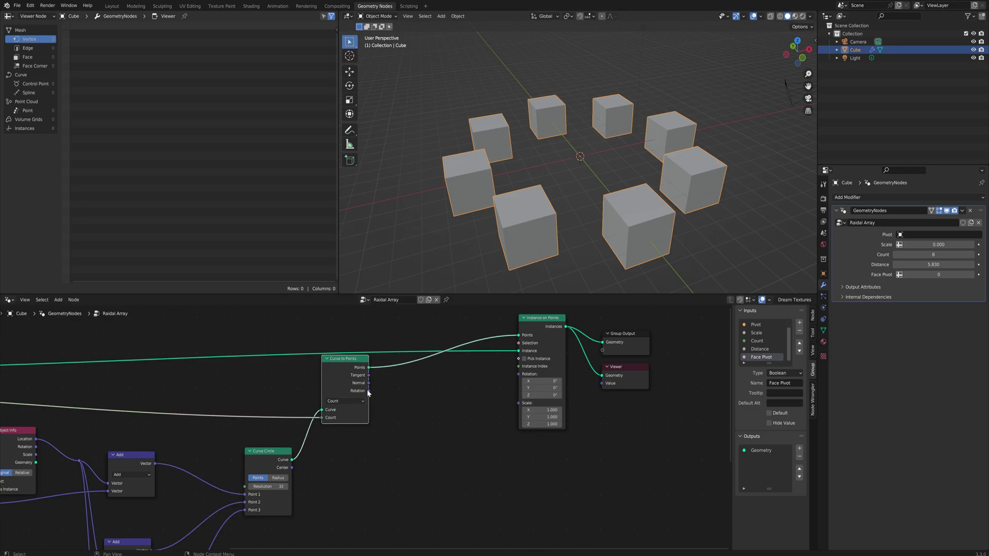
Add a Rotate Euler node fed by the Rotation output of Curve to Points, set to Axis Angle and Local
{"action": "left_click_drag", "start_coordinate": [369, 391], "coordinate": [417, 408]}
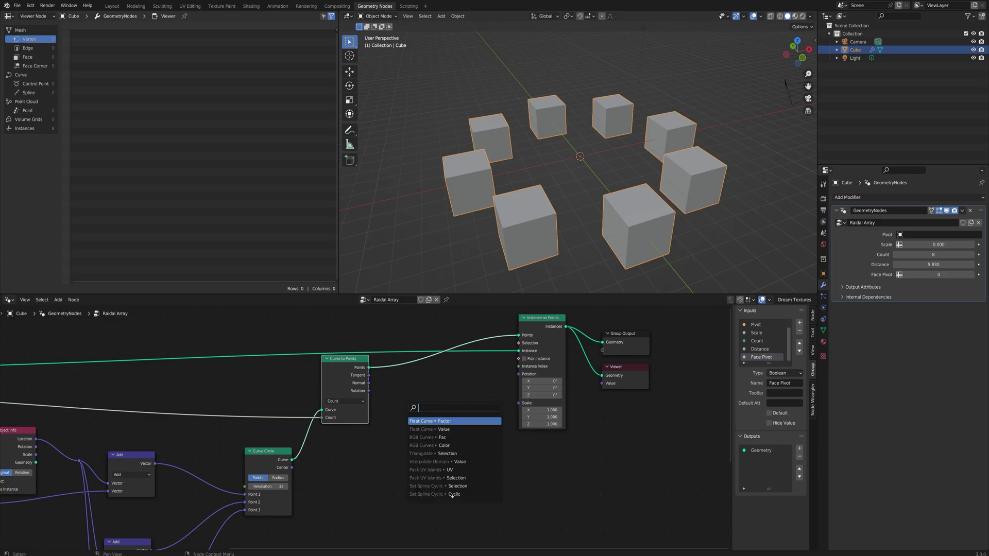
{"action": "type", "text": "ro"}
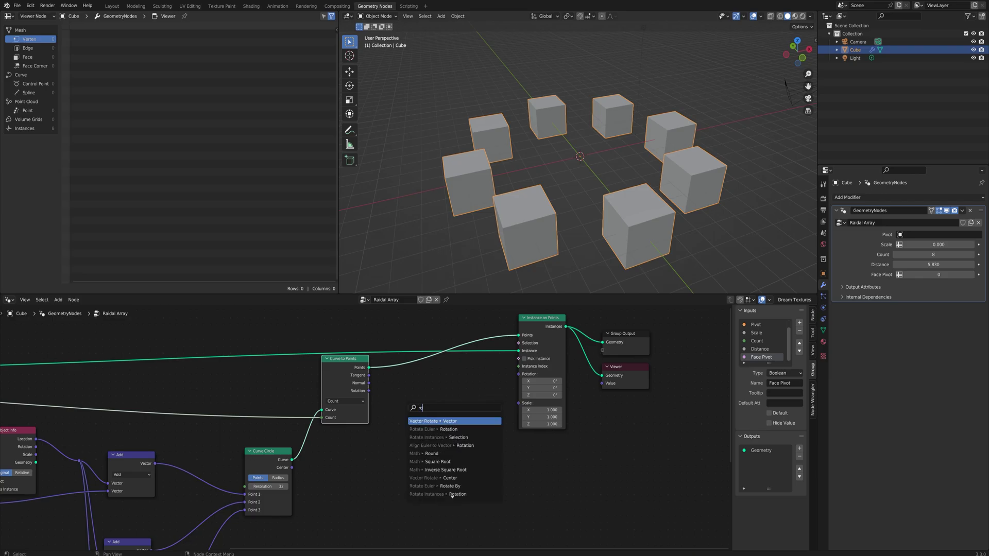
{"action": "left_click", "coordinate": [449, 487]}
{"action": "left_click", "coordinate": [405, 412]}
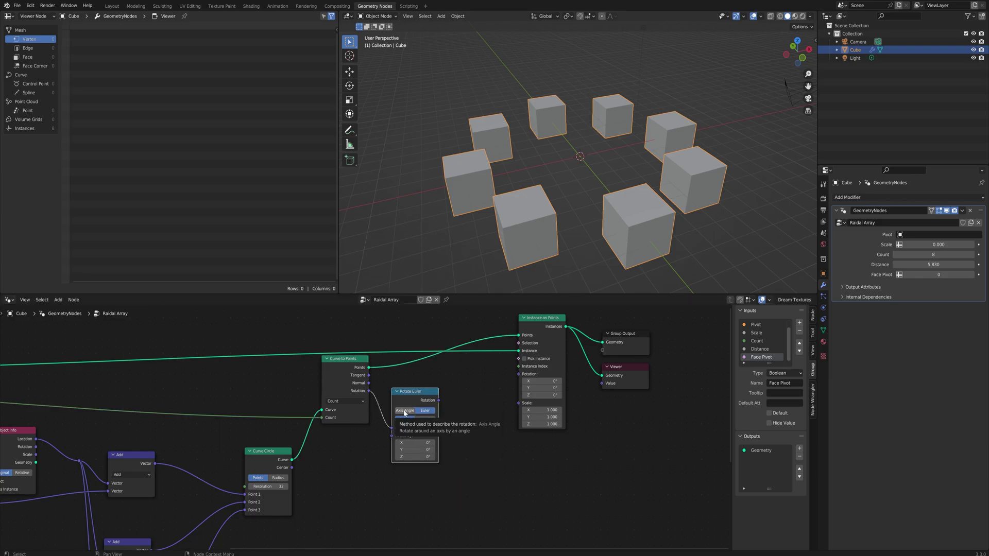
{"action": "left_click", "coordinate": [405, 410]}
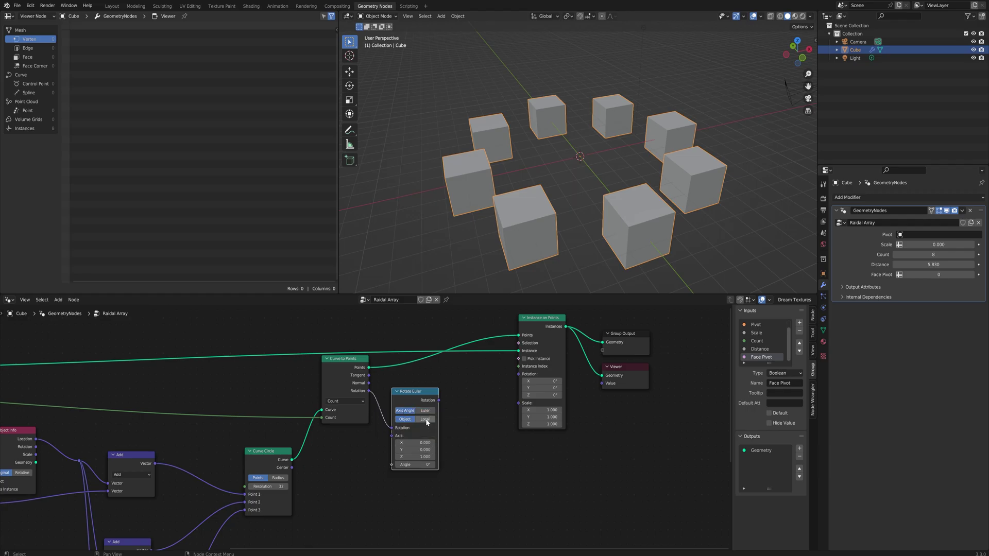
{"action": "left_click", "coordinate": [425, 419]}
{"action": "middle_click_drag", "start_coordinate": [430, 433], "coordinate": [434, 407]}
Set the Rotate Euler angle to 90° and its axis to X 1 and Z 0
{"action": "left_click", "coordinate": [423, 438]}
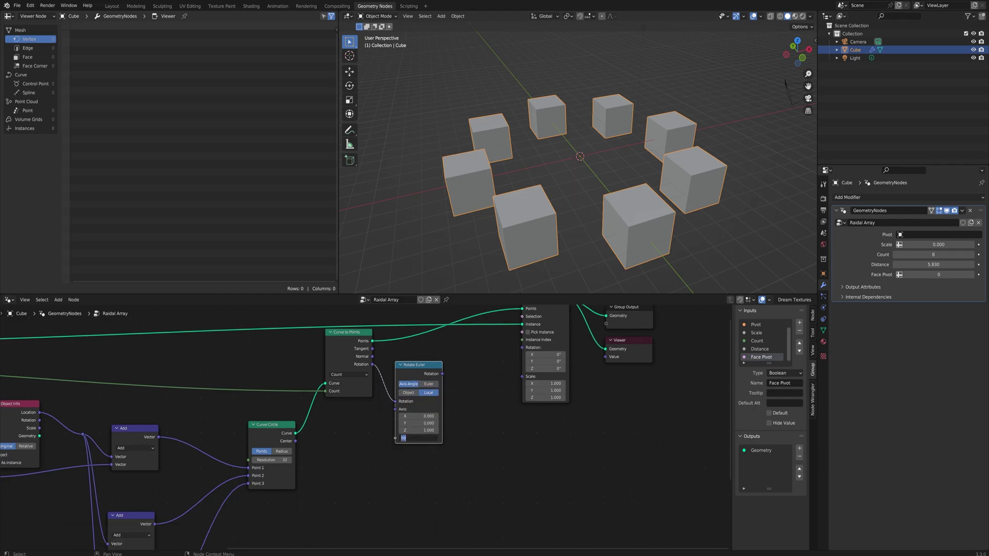
{"action": "type", "text": "90"}
{"action": "key", "text": "Return"}
{"action": "left_click", "coordinate": [426, 417]}
{"action": "type", "text": "1"}
{"action": "key", "text": "Return"}
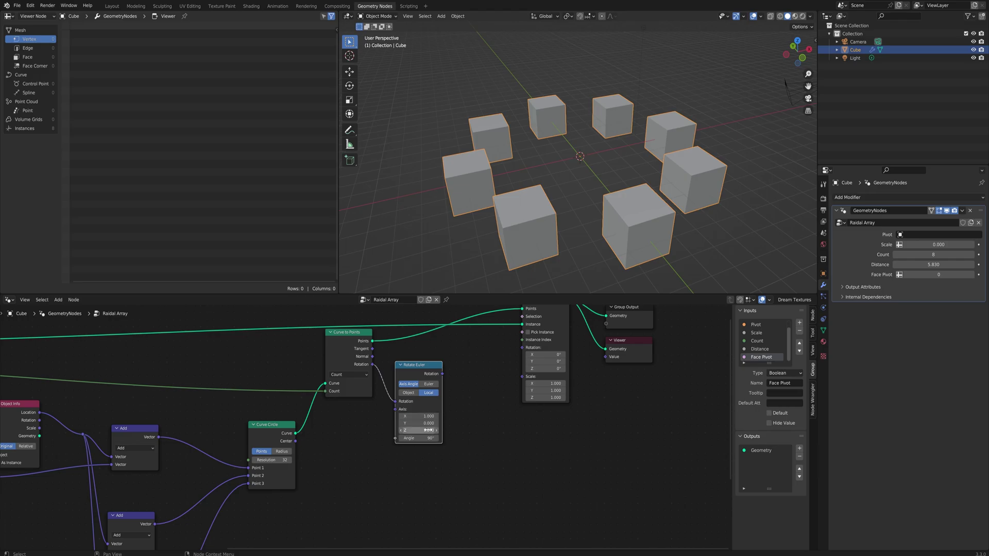
{"action": "left_click", "coordinate": [428, 430]}
{"action": "type", "text": "0"}
{"action": "key", "text": "Return"}
Connect Rotate Euler to the Rotation of Instance on Points, and shift Instance on Points, Group Output and Viewer further along to make room
{"action": "middle_click_drag", "start_coordinate": [445, 375], "coordinate": [425, 444]}
{"action": "scroll", "coordinate": [425, 443], "scroll_direction": "down", "scroll_amount": 1}
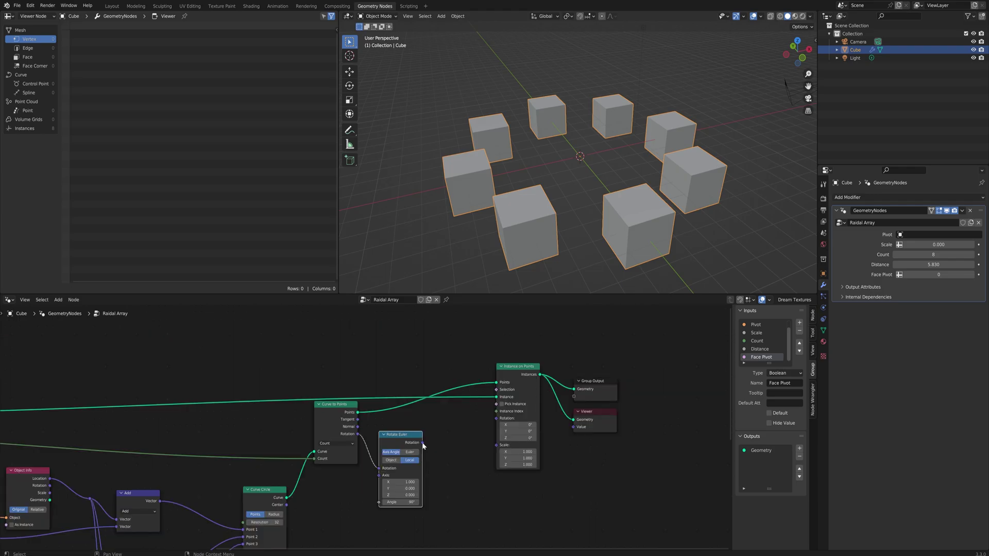
{"action": "left_click_drag", "start_coordinate": [422, 443], "coordinate": [496, 418]}
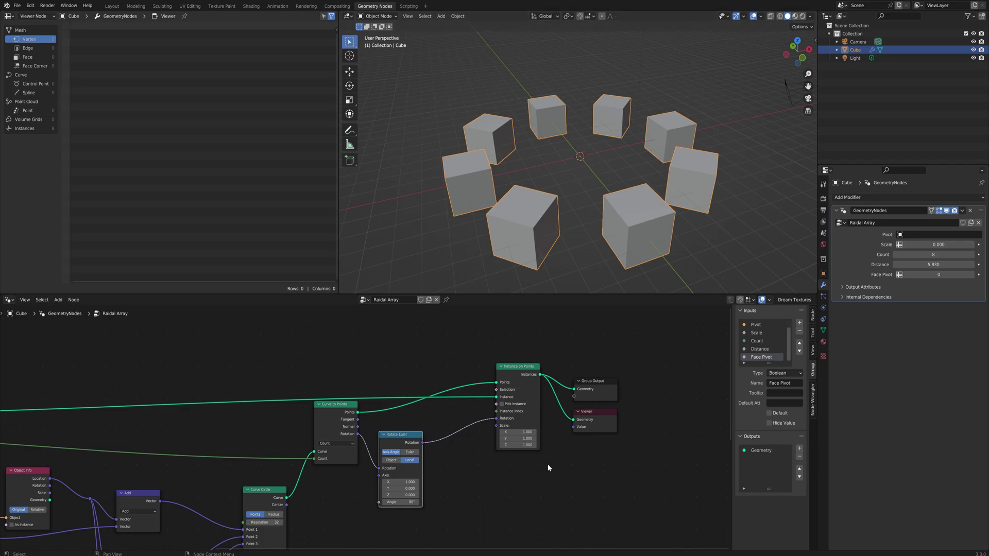
{"action": "left_click_drag", "start_coordinate": [626, 485], "coordinate": [492, 340]}
{"action": "left_click_drag", "start_coordinate": [518, 371], "coordinate": [627, 358]}
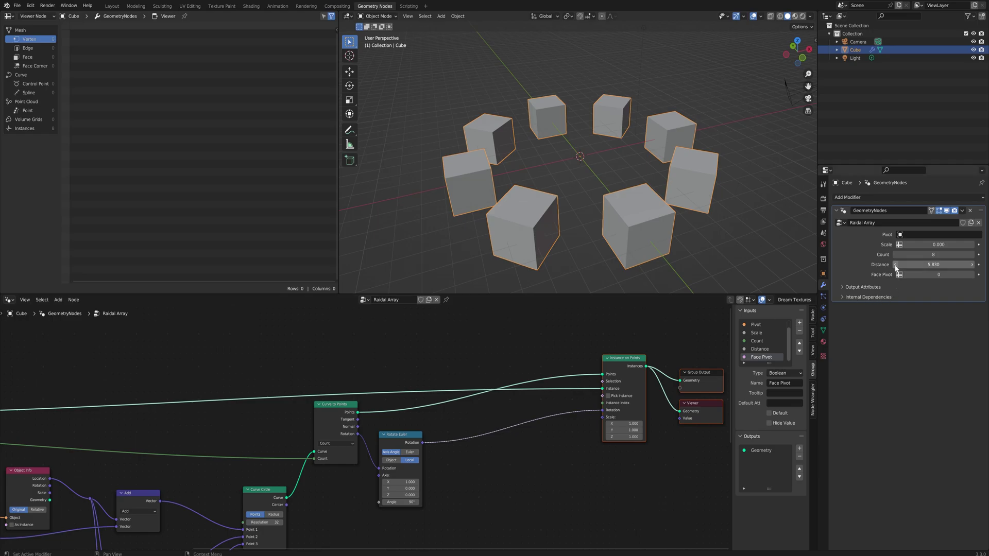
Add a Vector Math Multiply node fed by the Group Input's Face Pivot
{"action": "mouse_move", "coordinate": [901, 274]}
{"action": "left_mouse_down"}
{"action": "mouse_move", "coordinate": [909, 275]}
{"action": "mouse_move", "coordinate": [901, 274]}
{"action": "left_mouse_up"}
{"action": "scroll", "coordinate": [185, 428], "scroll_direction": "down", "scroll_amount": 1}
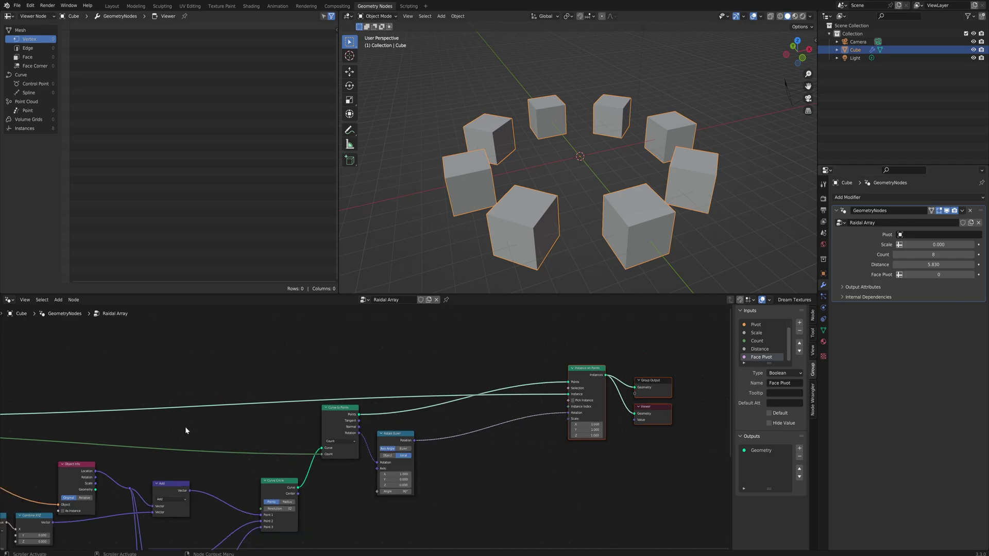
{"action": "middle_click_drag", "start_coordinate": [185, 426], "coordinate": [446, 402]}
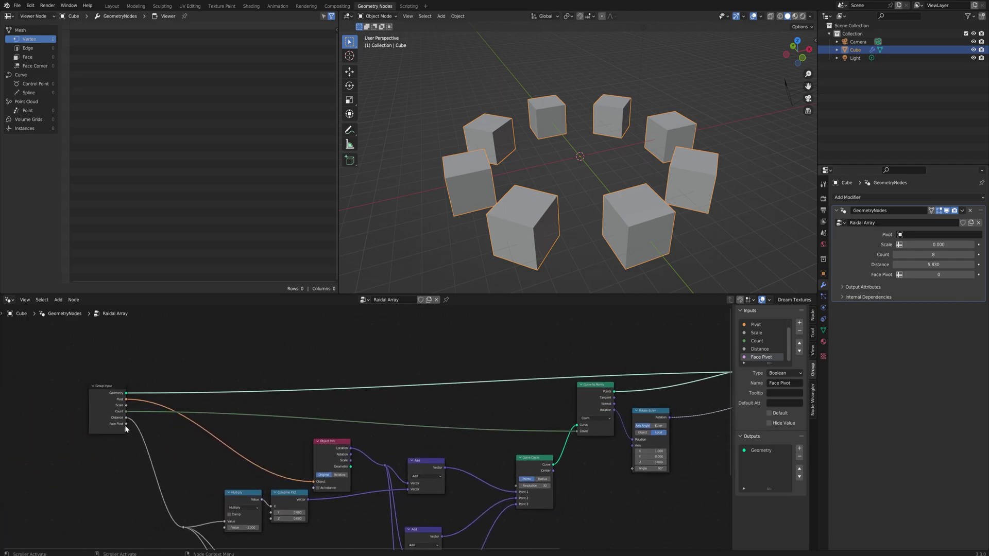
{"action": "left_click_drag", "start_coordinate": [125, 425], "coordinate": [531, 330]}
{"action": "type", "text": "m"}
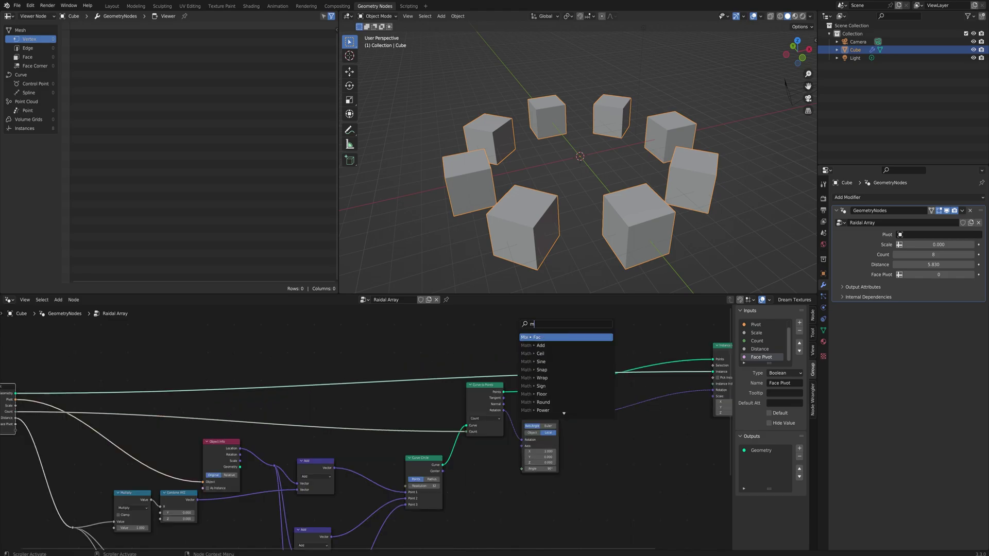
{"action": "type", "text": "u"}
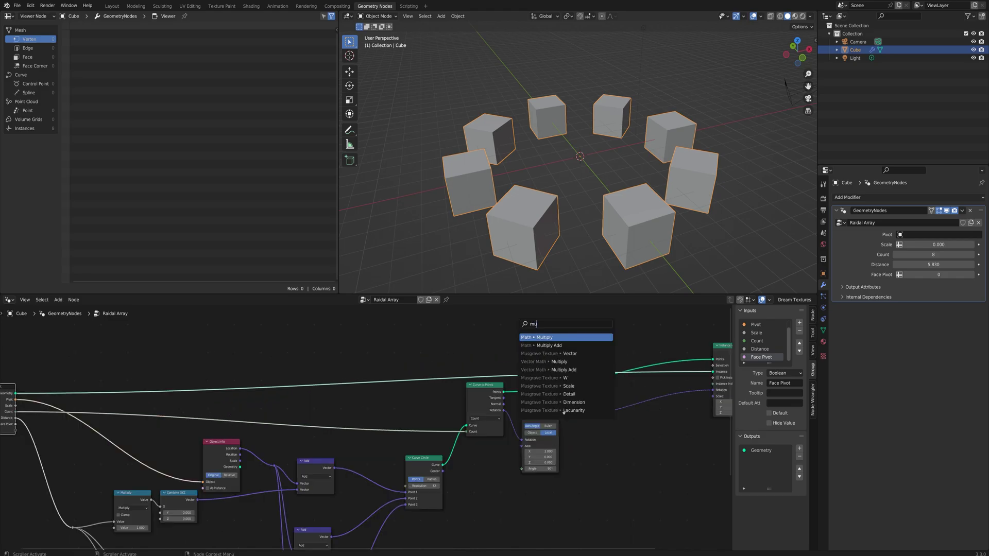
{"action": "type", "text": "lt"}
{"action": "key", "text": "Down"}
{"action": "key", "text": "Down"}
{"action": "key", "text": "Return"}
Route the Rotate Euler rotation through the second vector of Multiply into the Rotation of Instance on Points
{"action": "left_click", "coordinate": [560, 421]}
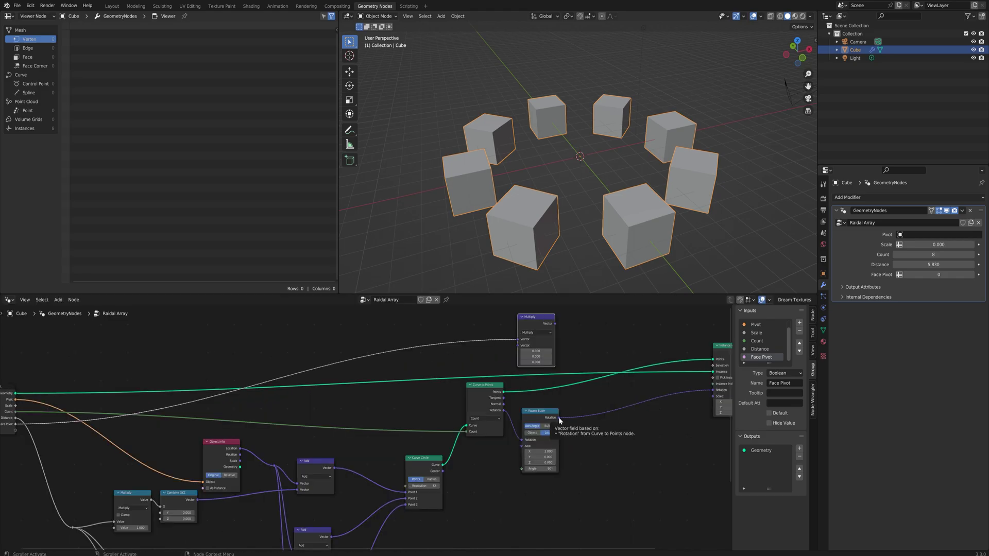
{"action": "middle_click_drag", "start_coordinate": [560, 420], "coordinate": [439, 435]}
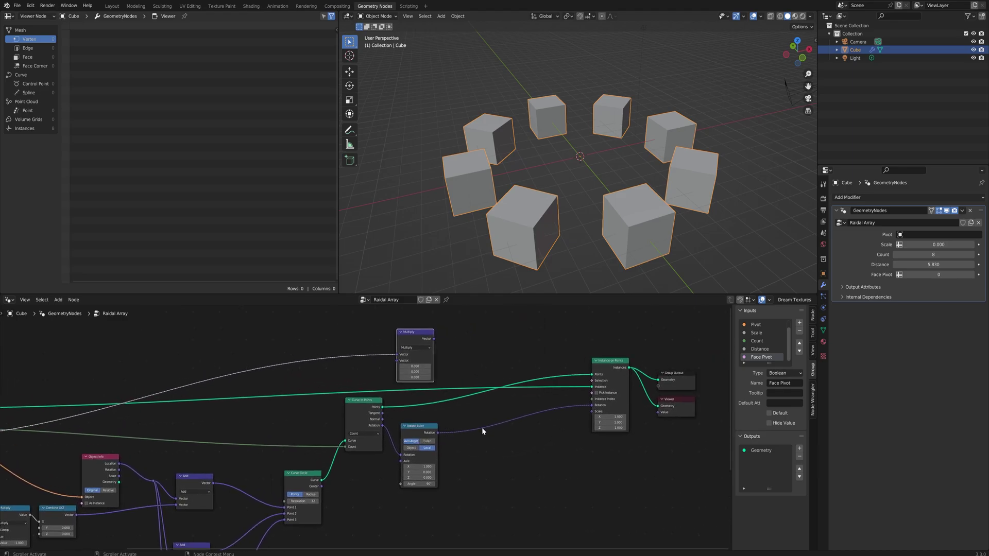
{"action": "left_click_drag", "start_coordinate": [437, 434], "coordinate": [591, 405]}
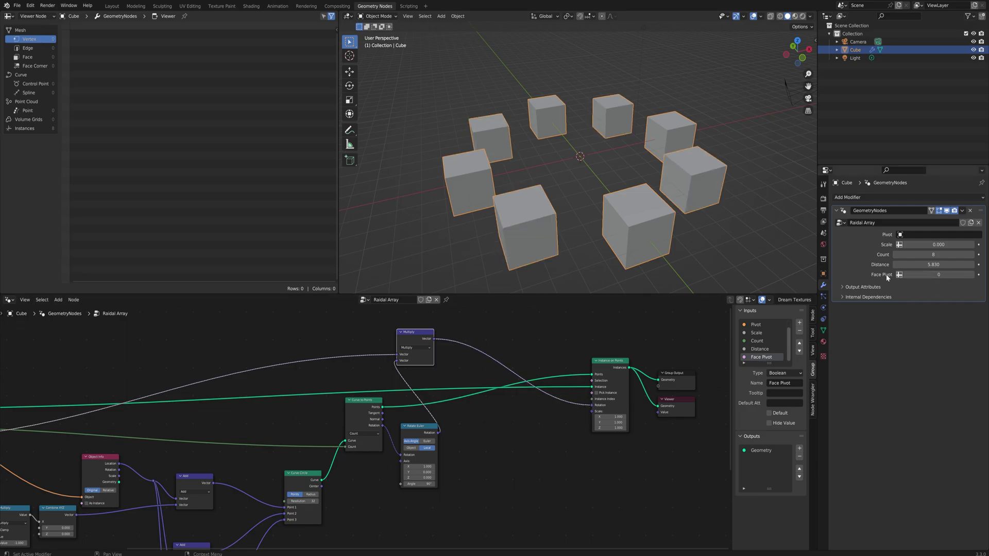
Try the array settings with Face Pivot at 1, Distance at -30.410 and Count at 32
{"action": "left_click", "coordinate": [972, 277]}
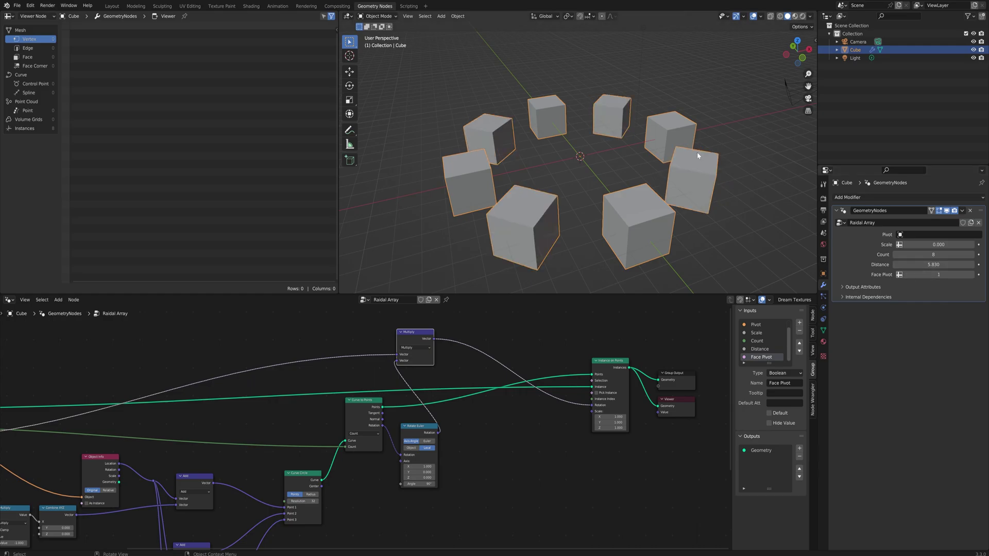
{"action": "middle_click_drag", "start_coordinate": [713, 260], "coordinate": [718, 247]}
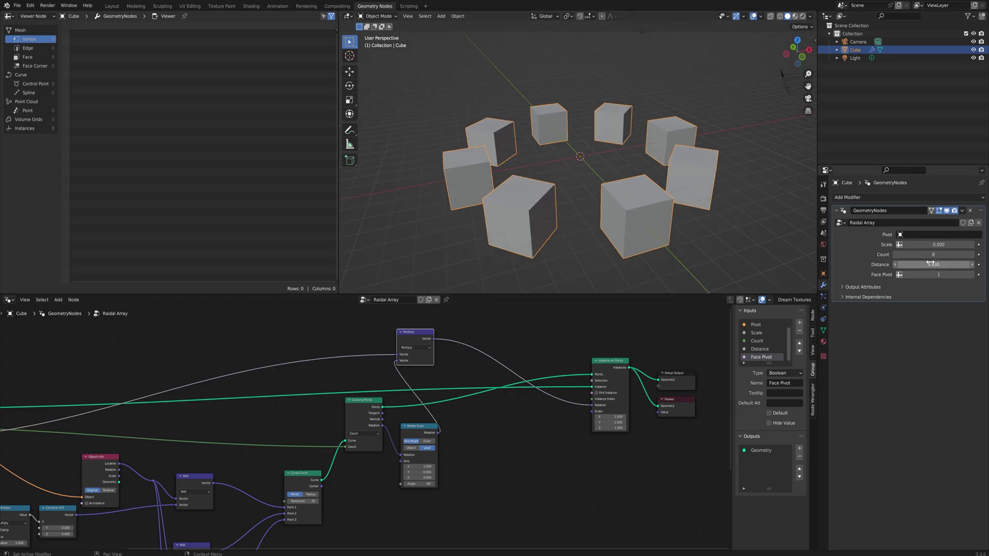
{"action": "mouse_move", "coordinate": [932, 263]}
{"action": "left_mouse_down"}
{"action": "mouse_move", "coordinate": [981, 265]}
{"action": "mouse_move", "coordinate": [934, 265]}
{"action": "left_mouse_up"}
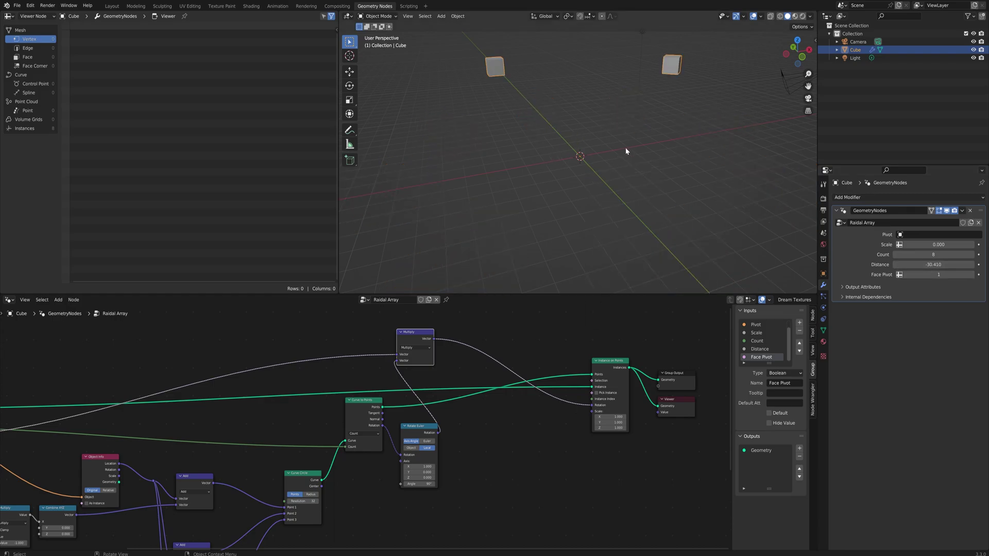
{"action": "middle_click_drag", "start_coordinate": [626, 149], "coordinate": [617, 263]}
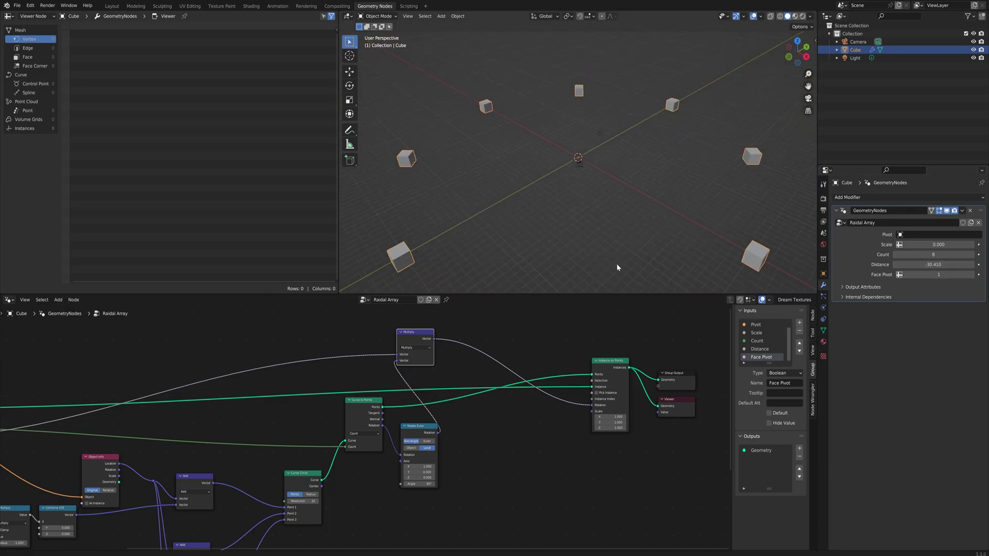
{"action": "scroll", "coordinate": [616, 260], "scroll_direction": "down", "scroll_amount": 2}
{"action": "left_click_drag", "start_coordinate": [933, 253], "coordinate": [963, 255]}
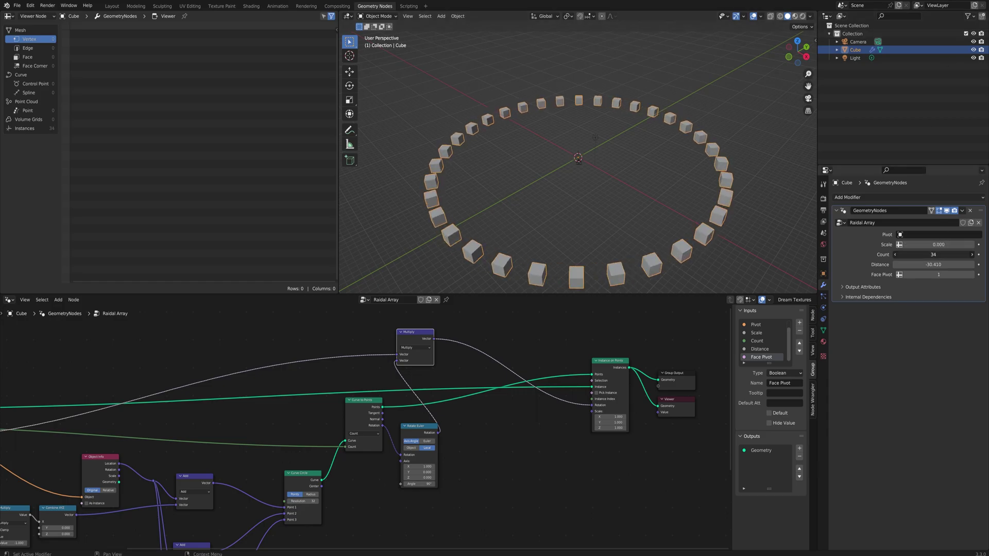
Set Face Pivot to 0 and rotate the cube object freehand in the viewport
{"action": "left_click", "coordinate": [905, 275]}
{"action": "key", "text": "r"}
{"action": "left_click", "coordinate": [656, 197]}
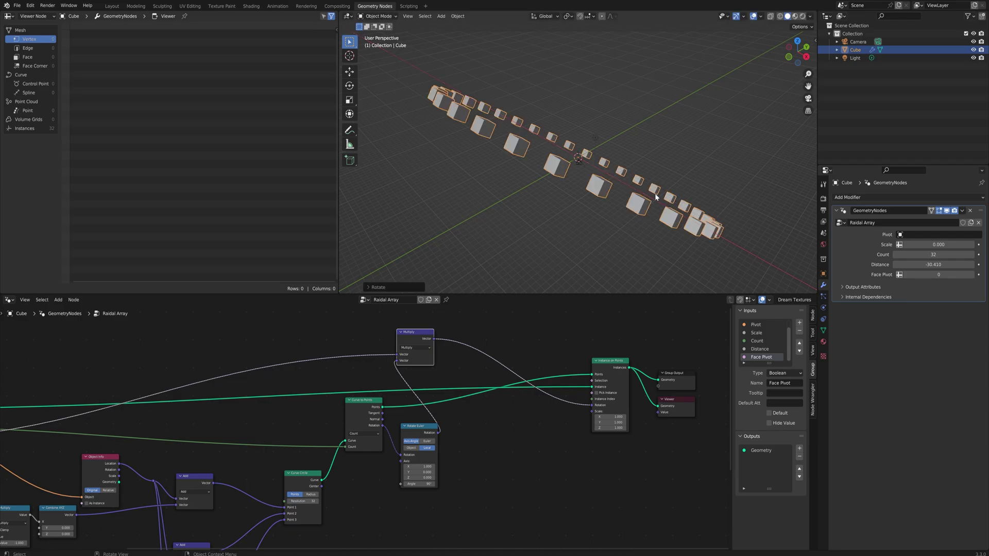
{"action": "middle_click_drag", "start_coordinate": [656, 198], "coordinate": [699, 174]}
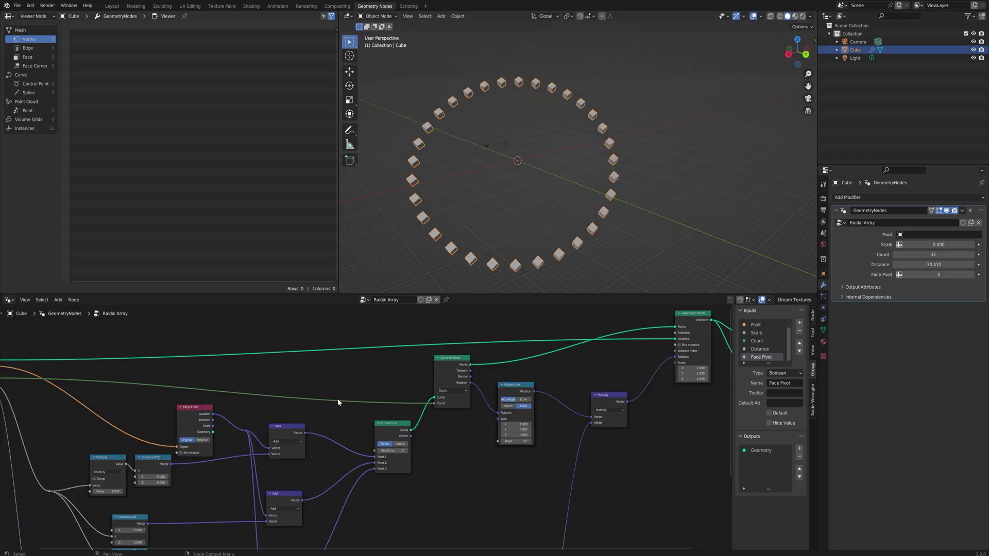
Connect the Group Input's Scale to the Scale of Instance on Points, and set the modifier's Scale to 1.240
{"action": "middle_click_drag", "start_coordinate": [287, 392], "coordinate": [351, 396]}
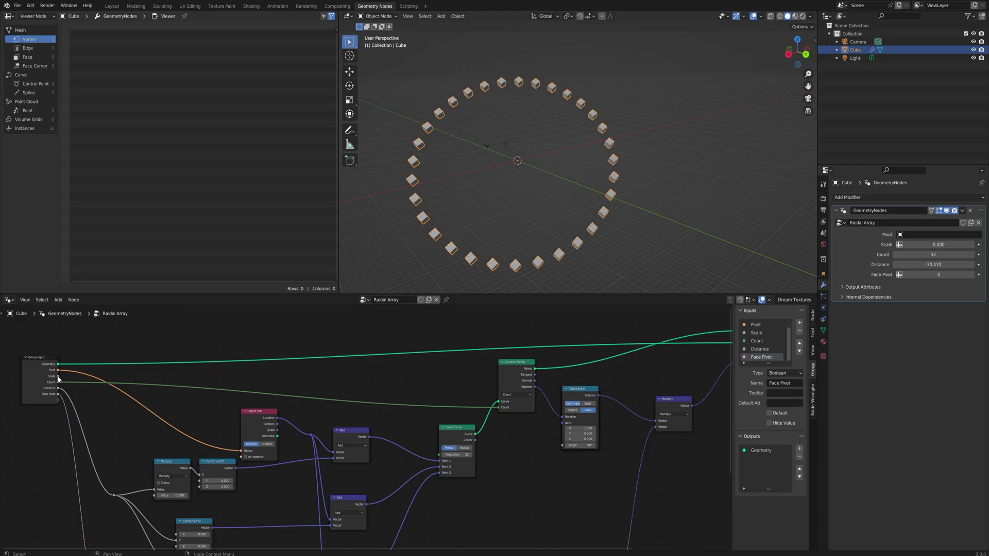
{"action": "left_click_drag", "start_coordinate": [58, 380], "coordinate": [602, 372]}
{"action": "left_click_drag", "start_coordinate": [599, 370], "coordinate": [599, 373]}
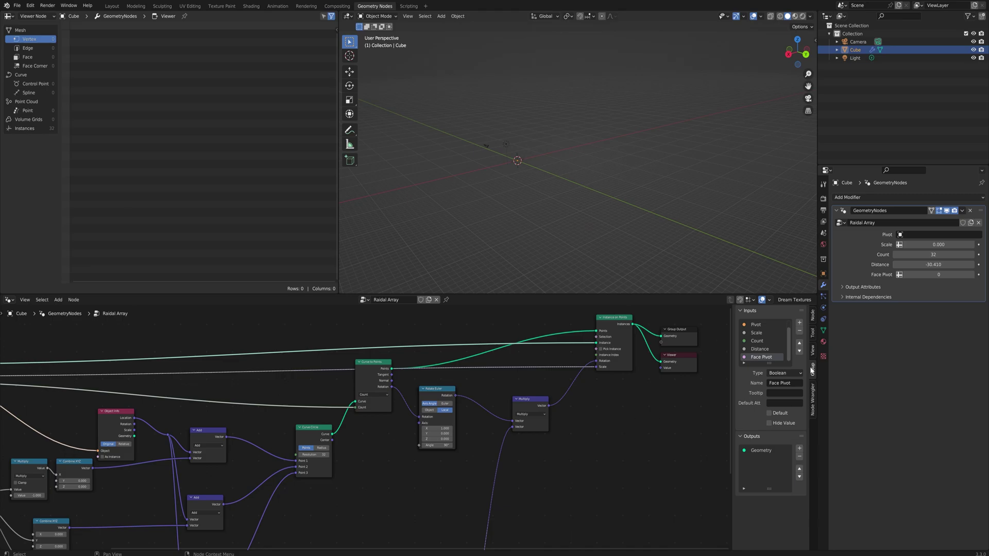
{"action": "left_click_drag", "start_coordinate": [934, 244], "coordinate": [962, 245]}
Set the default value of the Scale group input to 1
{"action": "left_click", "coordinate": [757, 333]}
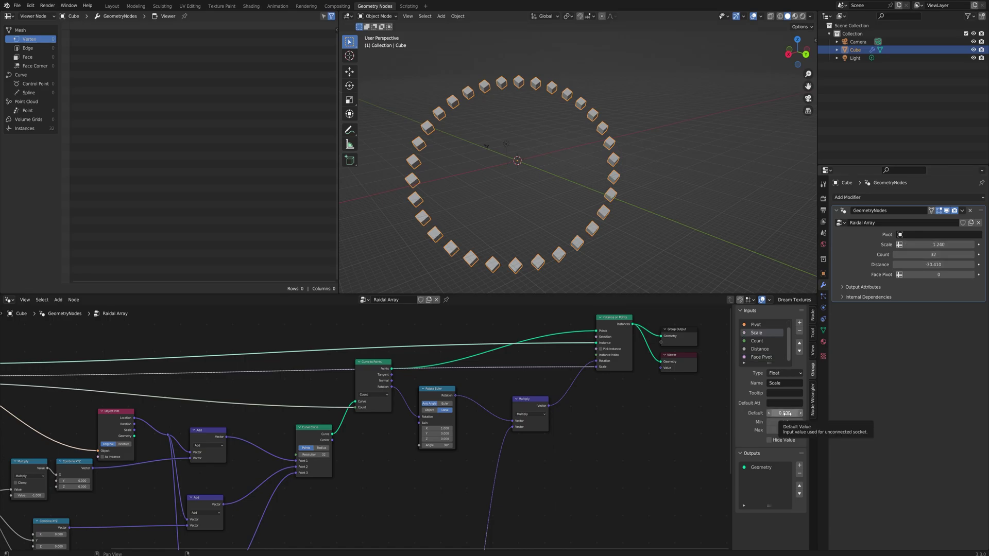
{"action": "left_click", "coordinate": [786, 413]}
{"action": "type", "text": "1"}
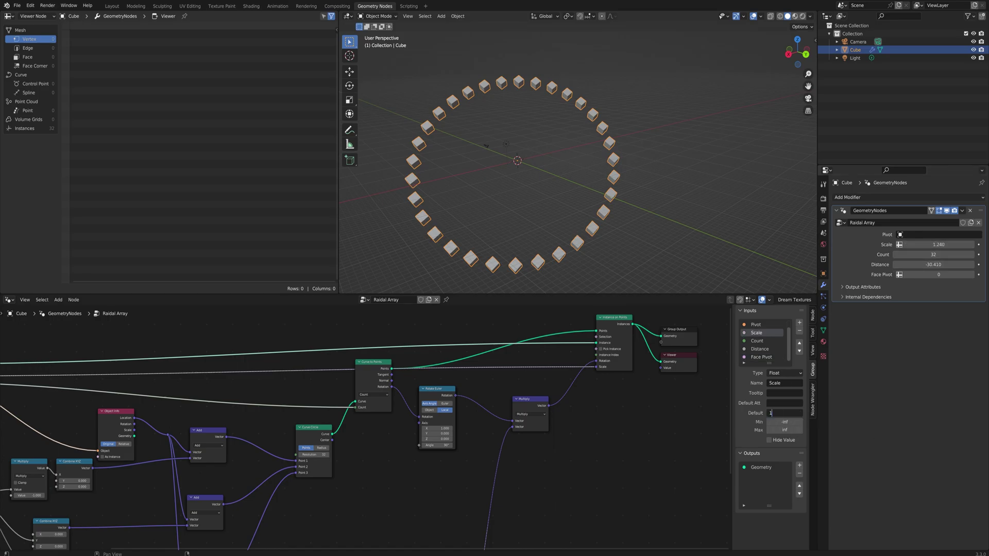
{"action": "key", "text": "Return"}
Give the Count group input a default of 3 and a minimum of 0
{"action": "left_click", "coordinate": [760, 348]}
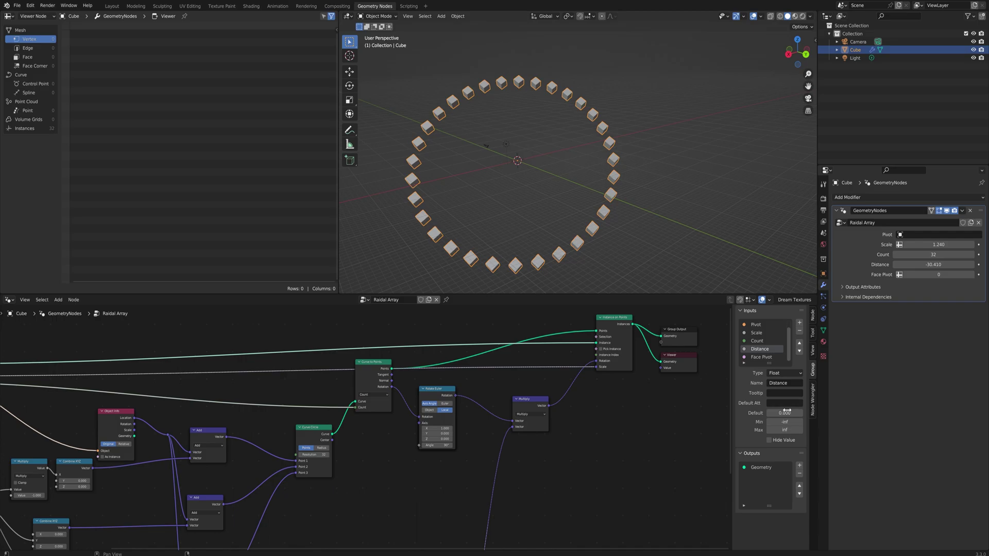
{"action": "left_click", "coordinate": [757, 341]}
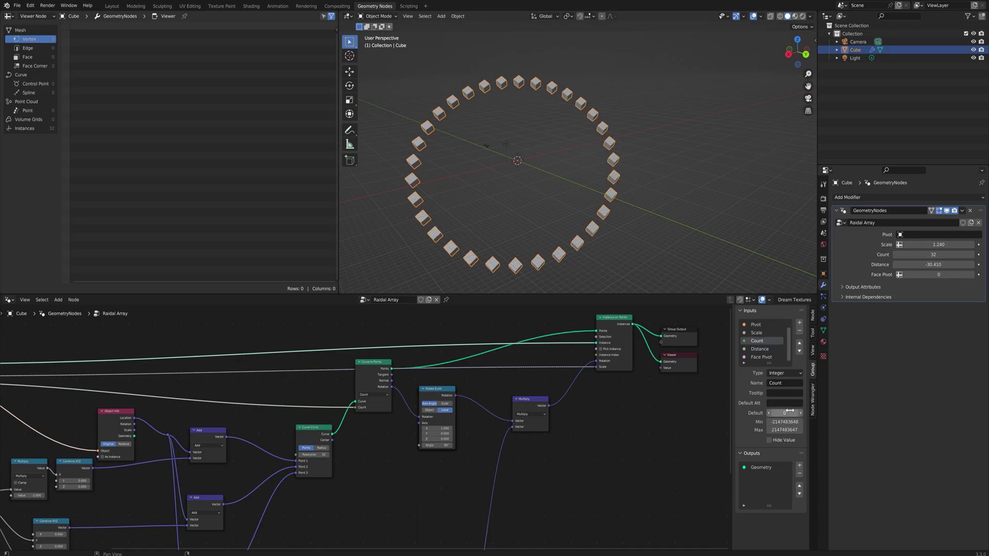
{"action": "left_click", "coordinate": [784, 413]}
{"action": "type", "text": "3"}
{"action": "key", "text": "Tab"}
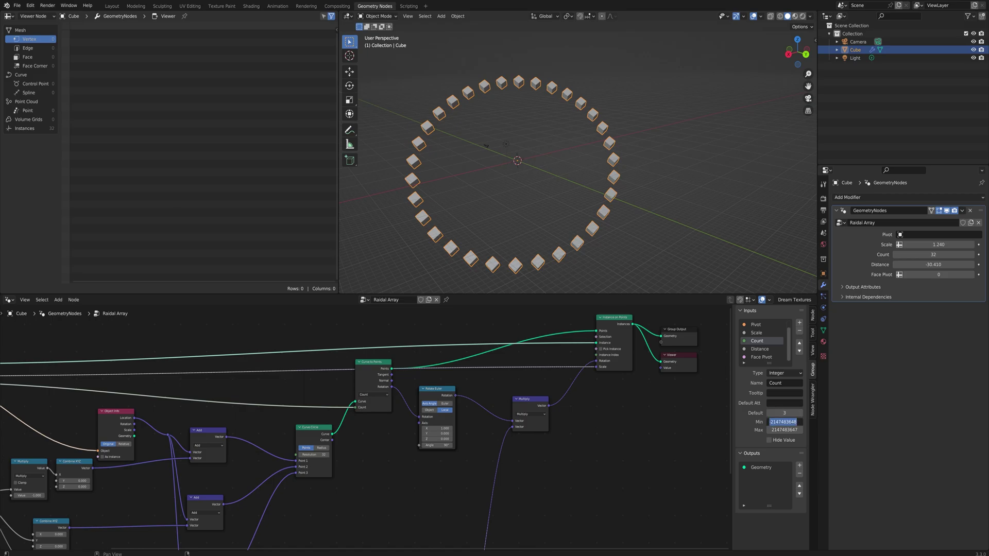
{"action": "type", "text": "0"}
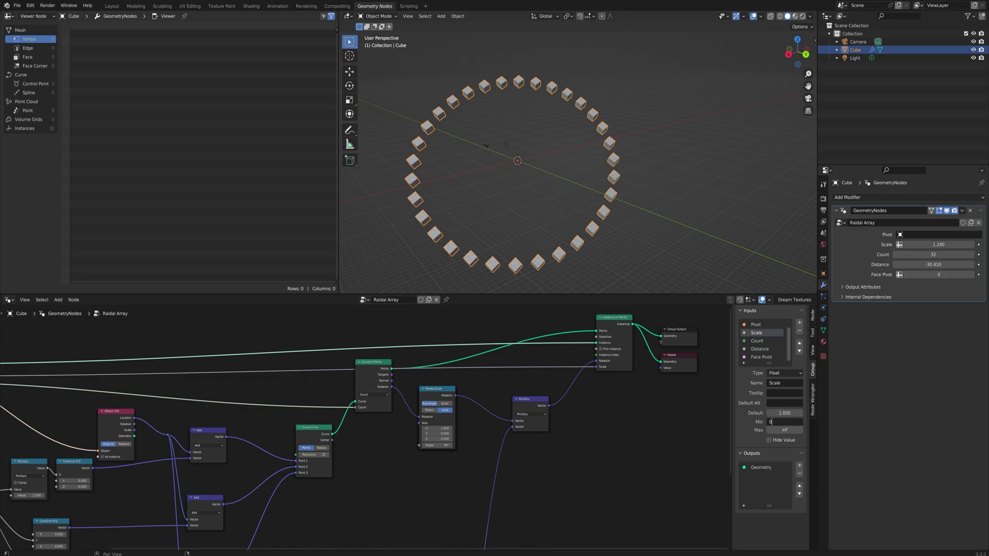
{"action": "key", "text": "Return"}
Set the minimum value of the Distance group input to 0
{"action": "left_click", "coordinate": [764, 350]}
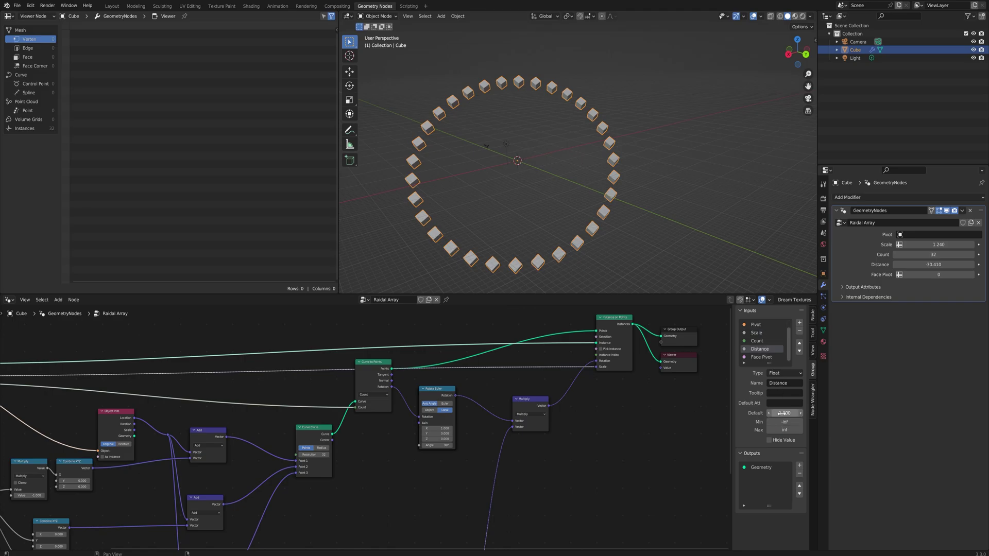
{"action": "left_click", "coordinate": [783, 422]}
{"action": "type", "text": "0"}
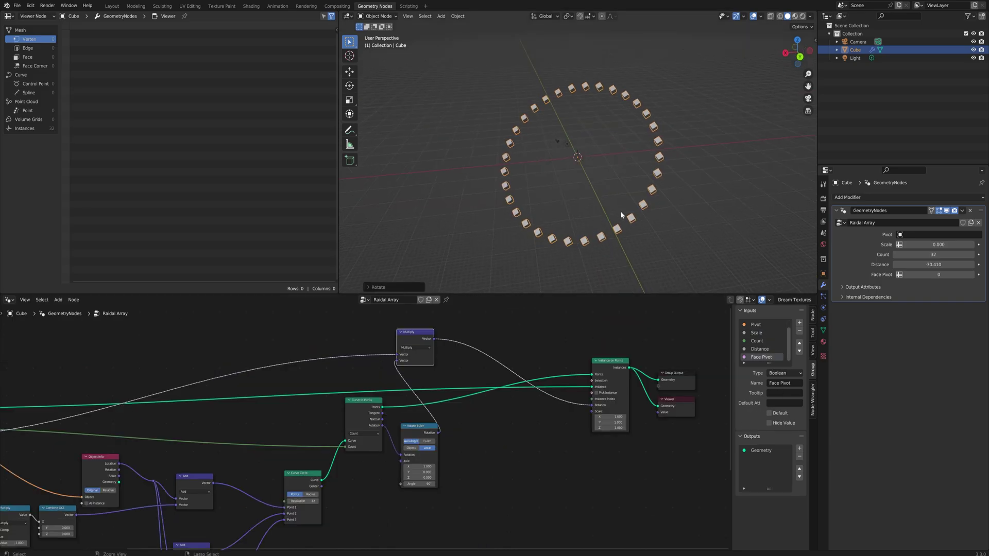
{"action": "middle_click_drag", "start_coordinate": [620, 211], "coordinate": [697, 224]}
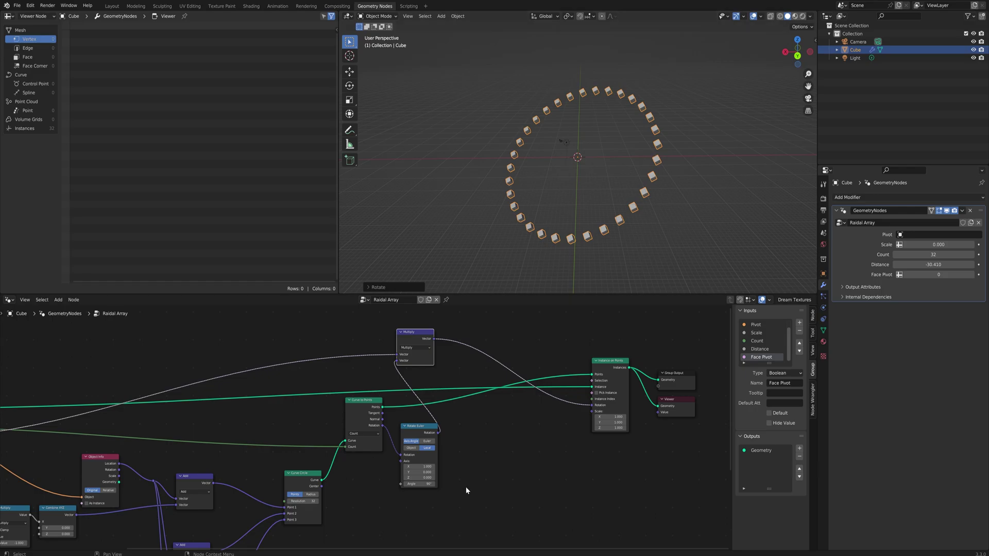
{"action": "middle_click_drag", "start_coordinate": [472, 479], "coordinate": [464, 428]}
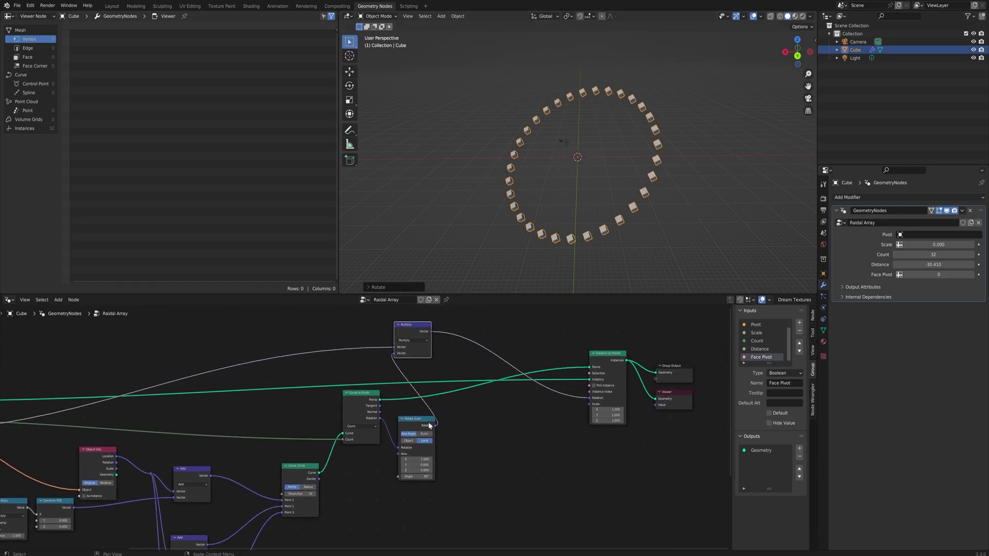
Duplicate the Rotate Euler node and insert the copy on the link between Multiply and Instance on Points
{"action": "left_click", "coordinate": [439, 427]}
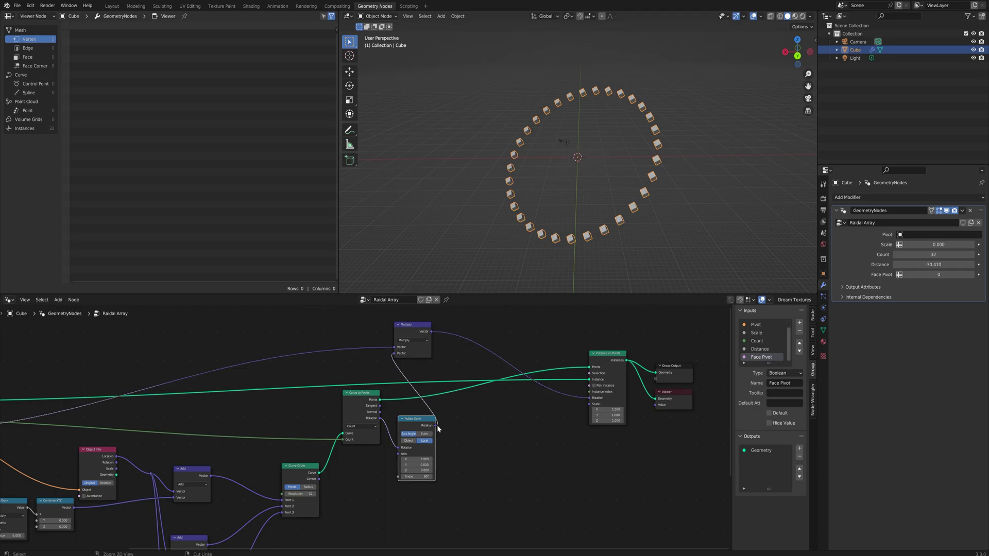
{"action": "left_click", "coordinate": [438, 426]}
{"action": "left_click", "coordinate": [420, 420]}
{"action": "key", "text": "shift+d"}
{"action": "left_click", "coordinate": [493, 306]}
{"action": "middle_click_drag", "start_coordinate": [487, 359], "coordinate": [471, 406]}
Set the copied Rotate Euler's axis to X 0 and Z 1, and try different angles, including 0°
{"action": "left_click", "coordinate": [471, 403]}
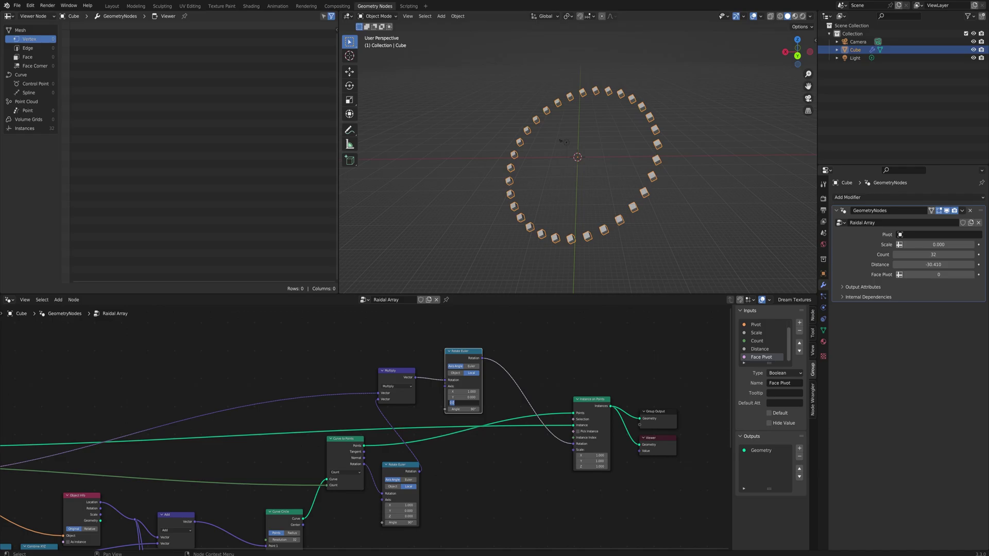
{"action": "left_click", "coordinate": [467, 392]}
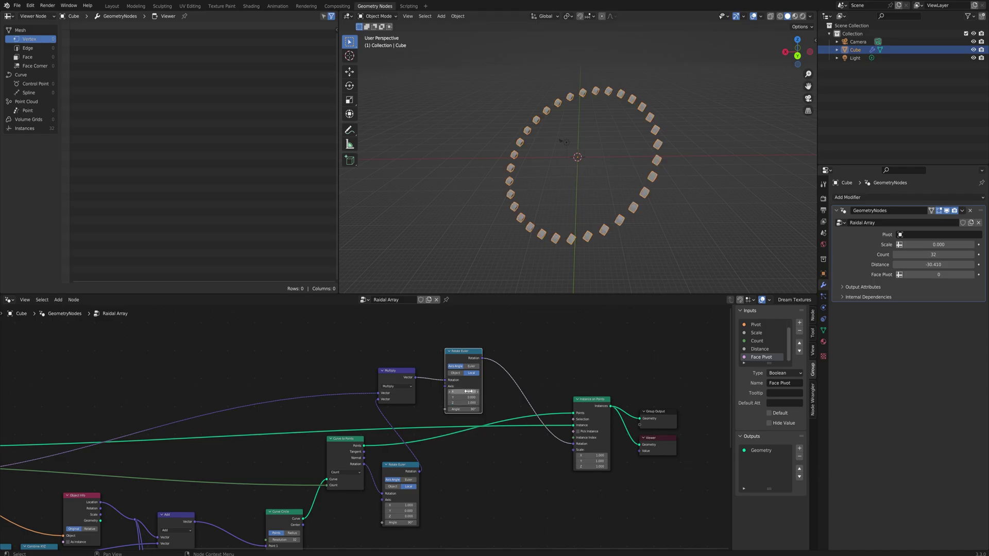
{"action": "left_click", "coordinate": [467, 391]}
{"action": "type", "text": "0"}
{"action": "key", "text": "Return"}
{"action": "key", "text": "BackSpace"}
{"action": "scroll", "coordinate": [513, 194], "scroll_direction": "up", "scroll_amount": 8}
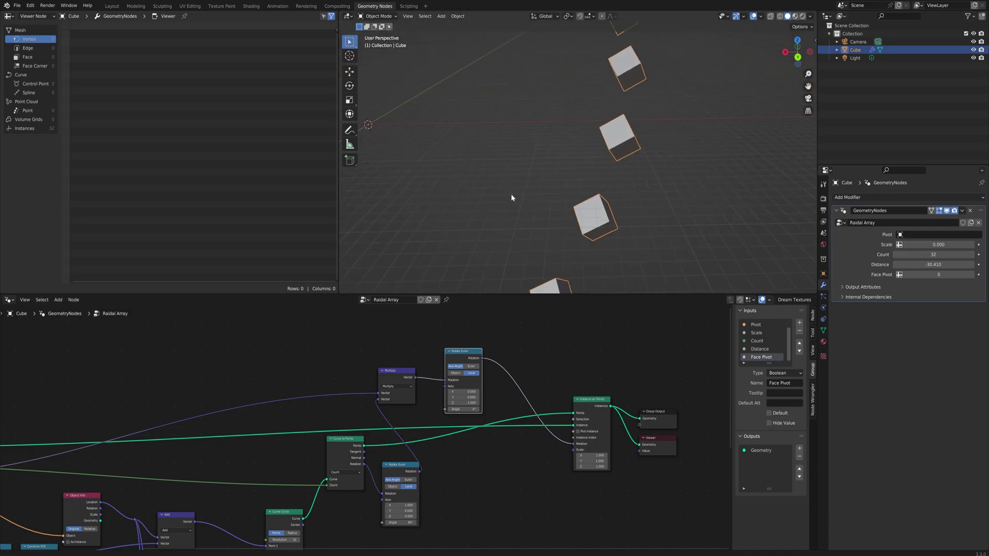
{"action": "mouse_move", "coordinate": [469, 406]}
{"action": "left_mouse_down"}
{"action": "mouse_move", "coordinate": [507, 406]}
{"action": "mouse_move", "coordinate": [466, 406]}
{"action": "mouse_move", "coordinate": [487, 406]}
{"action": "left_mouse_up"}
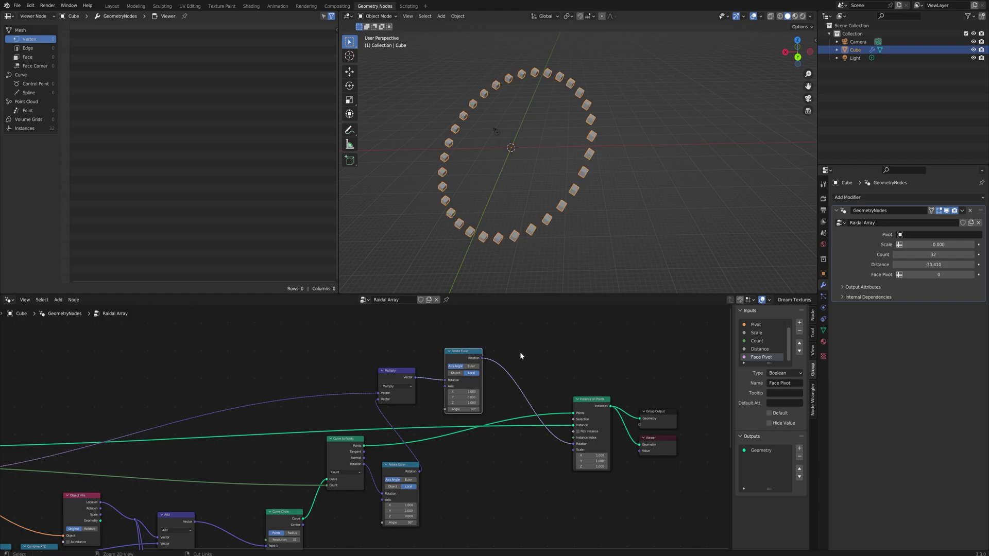
Delete the copied Rotate Euler node while keeping Multiply linked to the Rotation of Instance on Points
{"action": "key", "text": "ctrl+x"}
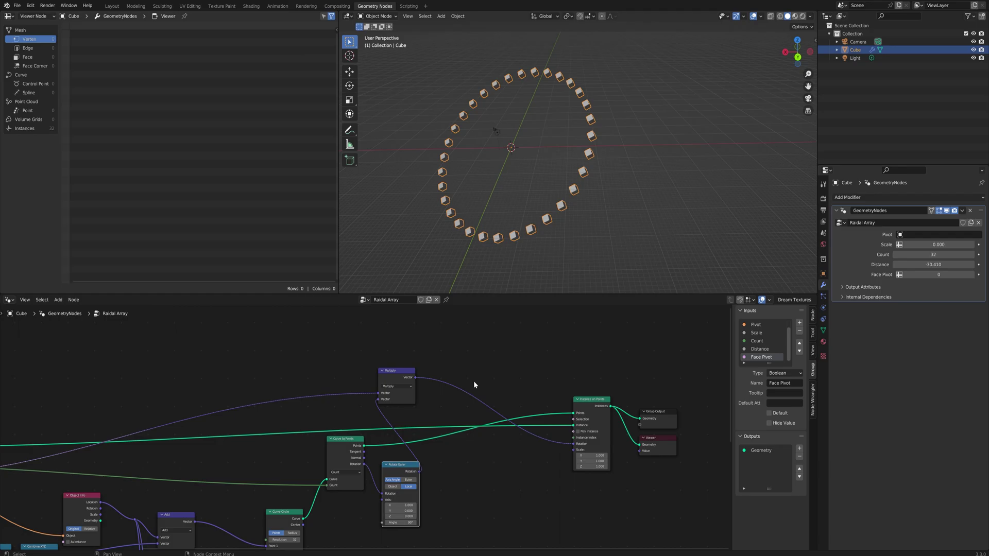
{"action": "middle_click_drag", "start_coordinate": [490, 359], "coordinate": [505, 417], "text": "ctrl"}
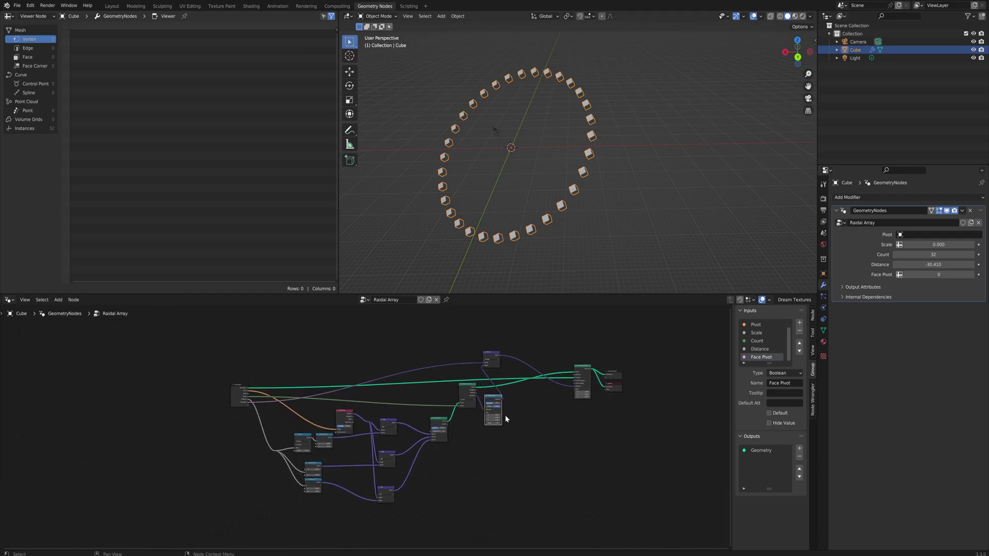